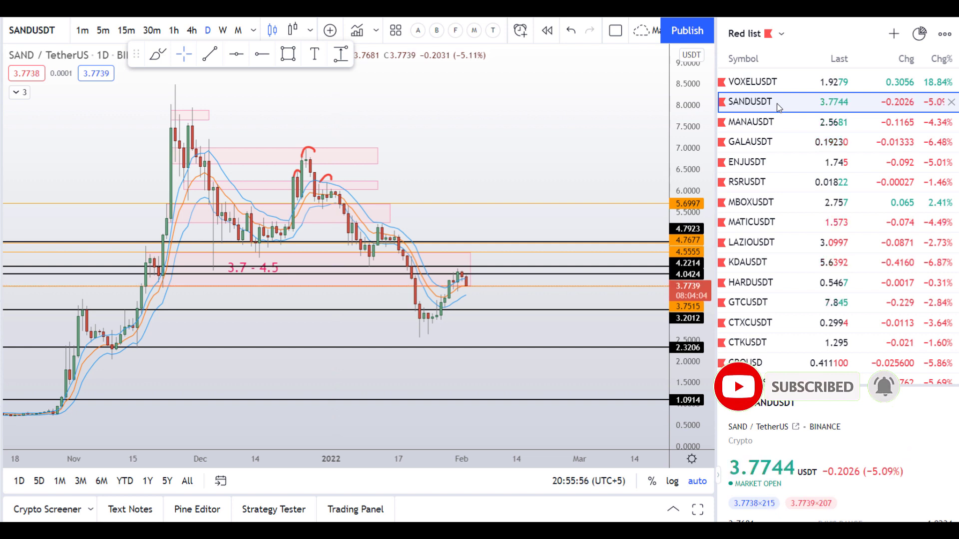
# - Switch the watchlist to the Blue list and open the BTCUSDT daily chart with its recent price action in view
pyautogui.click(753, 32)
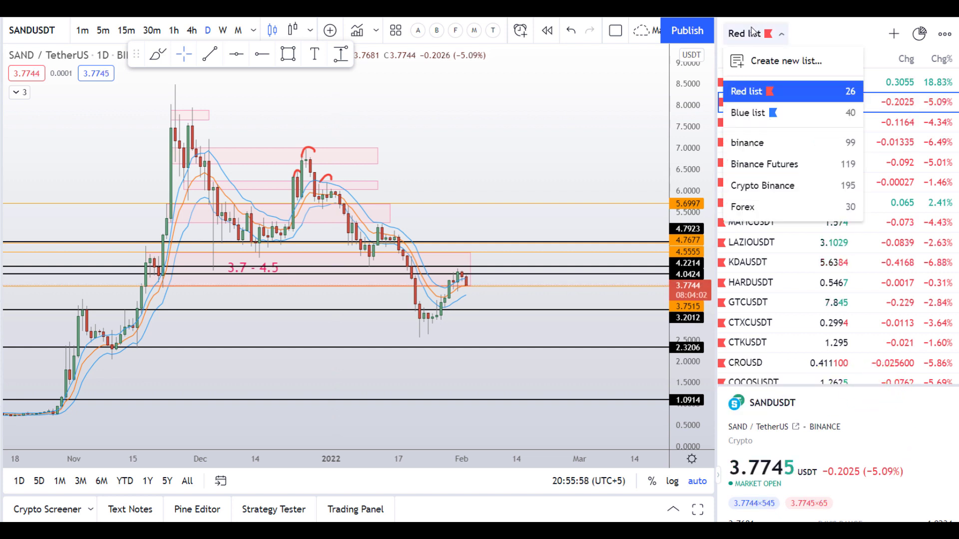
pyautogui.click(751, 116)
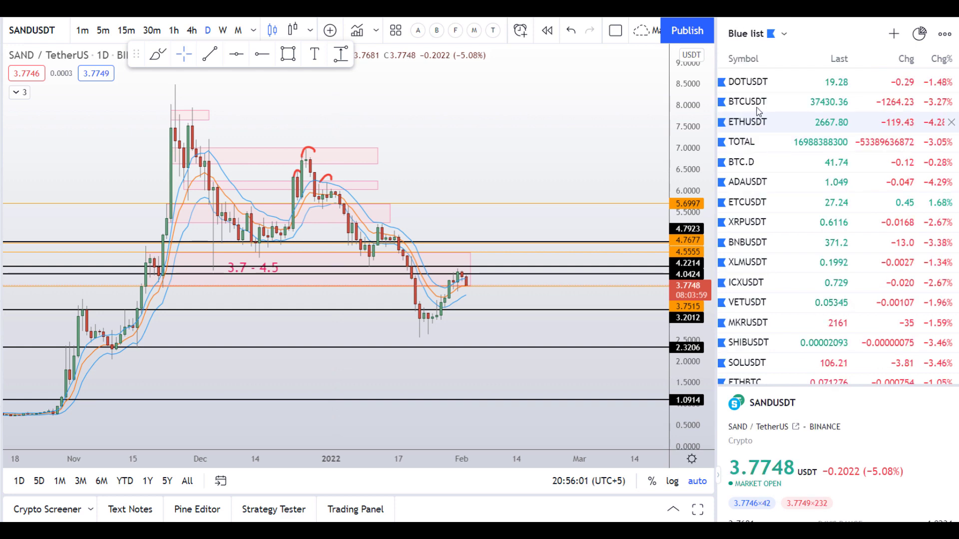
pyautogui.click(760, 102)
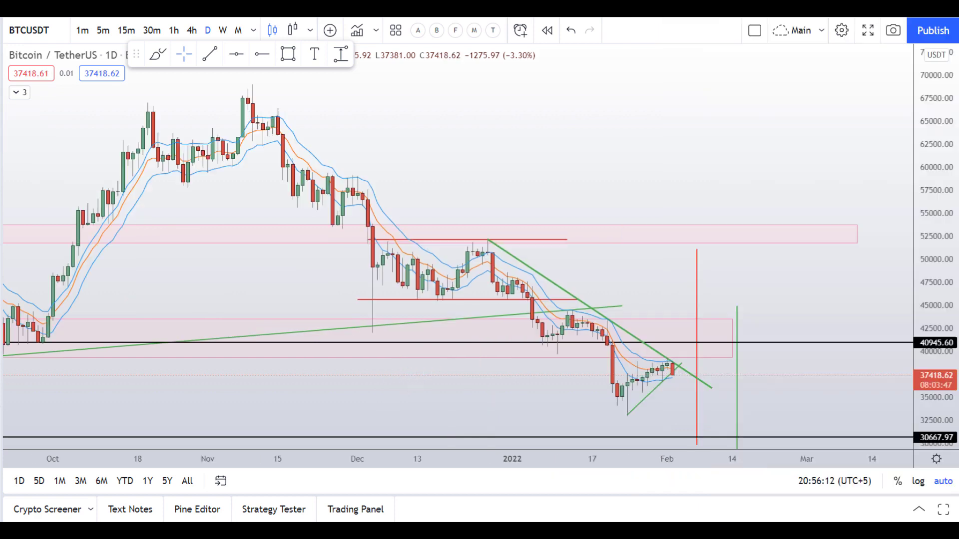
pyautogui.scroll(3, 449, 214)
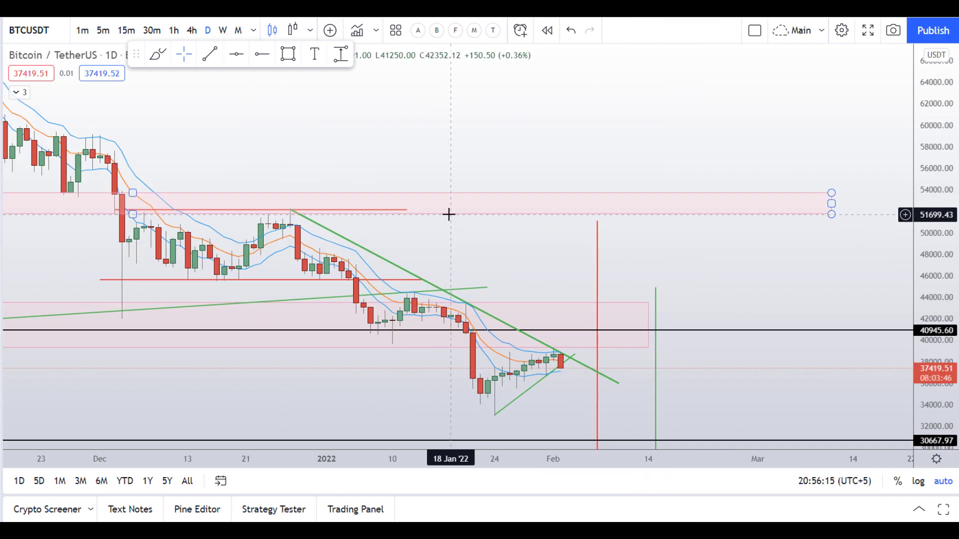
pyautogui.scroll(-4, 448, 214)
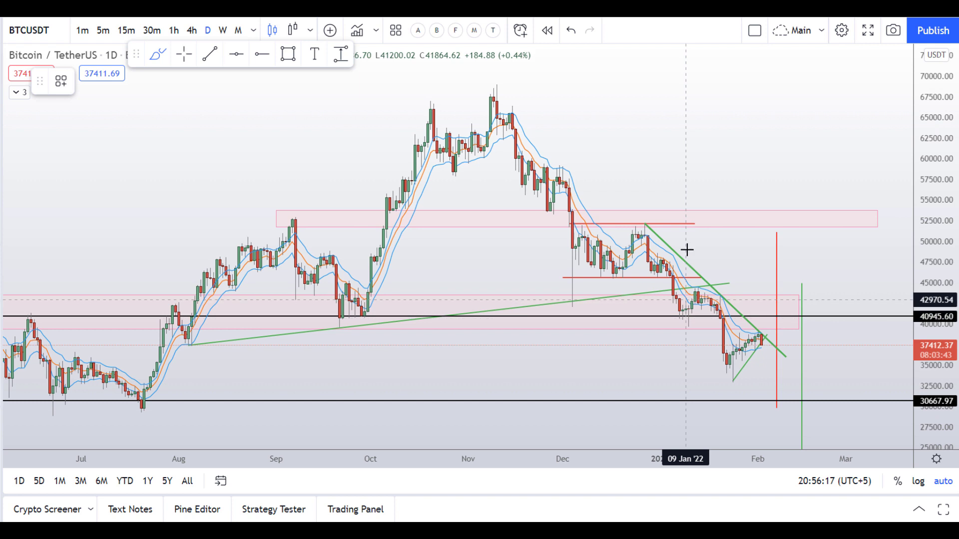
# - Mark the recent decline along the descending green trend line with red brush strokes and undo them
pyautogui.moveTo(653, 220); pyautogui.dragTo(670, 229)
pyautogui.moveTo(719, 284)
pyautogui.mouseDown()
pyautogui.moveTo(712, 312)
pyautogui.moveTo(732, 338)
pyautogui.moveTo(730, 325)
pyautogui.mouseUp()
pyautogui.hotkey('ctrl', 'z')
pyautogui.hotkey('ctrl', 'z')
# - Mark the past price reactions around the 40945.60 level in red with the Brush and undo the marks
pyautogui.scroll(-3, 445, 336)
pyautogui.moveTo(440, 318); pyautogui.dragTo(452, 315)
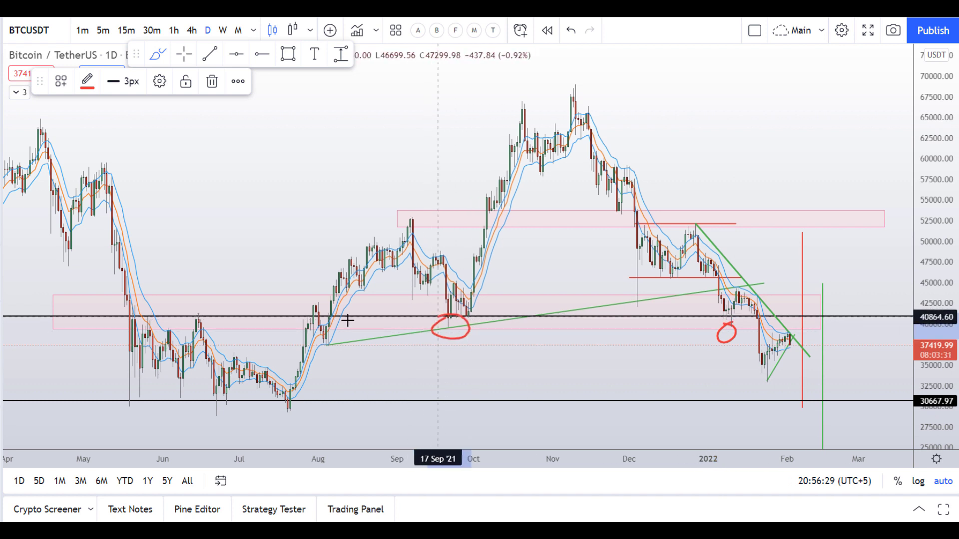
pyautogui.moveTo(205, 316)
pyautogui.mouseDown()
pyautogui.moveTo(197, 318)
pyautogui.moveTo(209, 314)
pyautogui.mouseUp()
pyautogui.moveTo(787, 322); pyautogui.dragTo(798, 301)
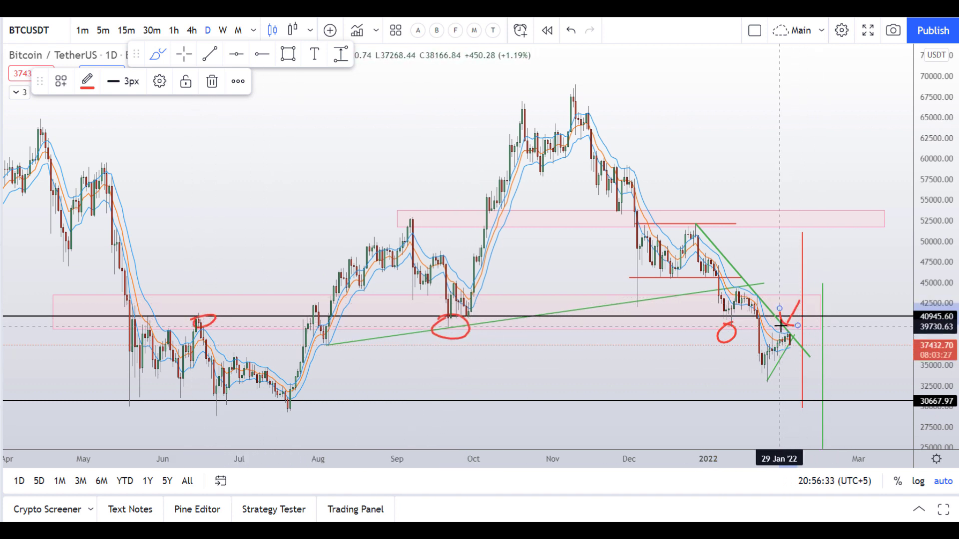
pyautogui.hotkey('ctrl', 'z')
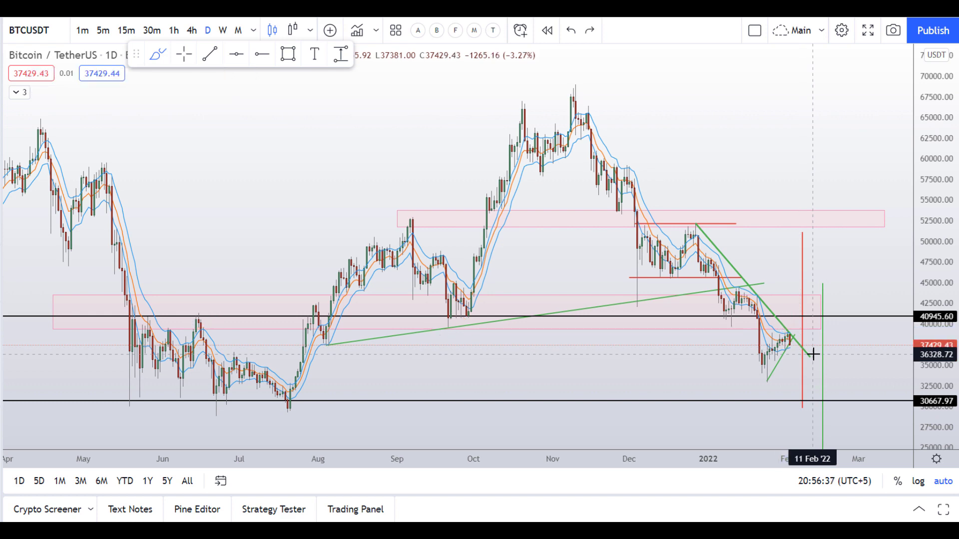
# - Switch the BTCUSDT chart to the 4-hour timeframe and show the January decline with the recent rebound
pyautogui.scroll(6, 813, 354)
pyautogui.click(194, 33)
pyautogui.scroll(-5, 466, 185)
# - Trace the rising swings above the short green trend line with red brush strokes and undo them
pyautogui.moveTo(666, 398)
pyautogui.mouseDown()
pyautogui.moveTo(688, 338)
pyautogui.moveTo(801, 331)
pyautogui.mouseUp()
pyautogui.moveTo(683, 335)
pyautogui.mouseDown()
pyautogui.moveTo(816, 317)
pyautogui.moveTo(802, 344)
pyautogui.moveTo(811, 339)
pyautogui.moveTo(856, 395)
pyautogui.mouseUp()
pyautogui.moveTo(639, 391); pyautogui.dragTo(891, 389)
pyautogui.hotkey('ctrl', 'z')
pyautogui.hotkey('ctrl', 'z')
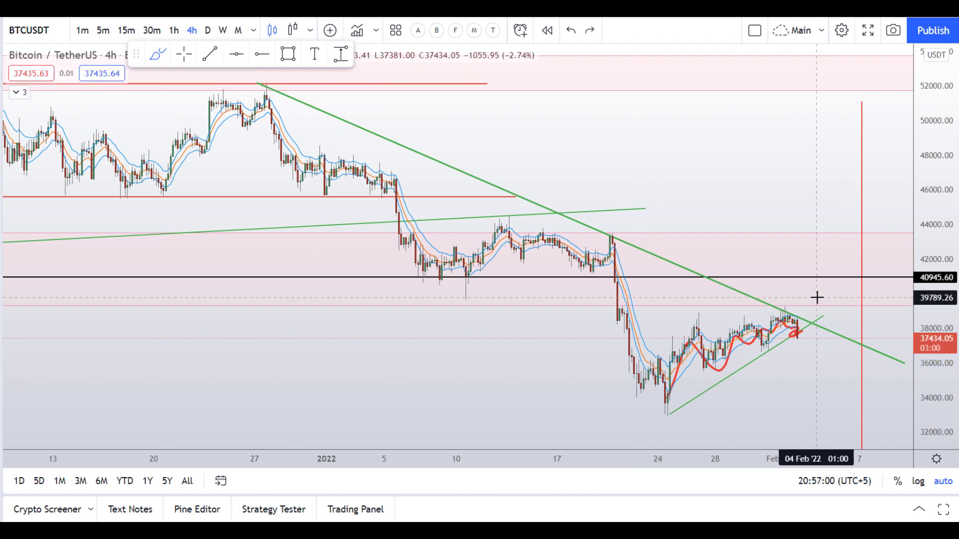
pyautogui.scroll(5, 817, 298)
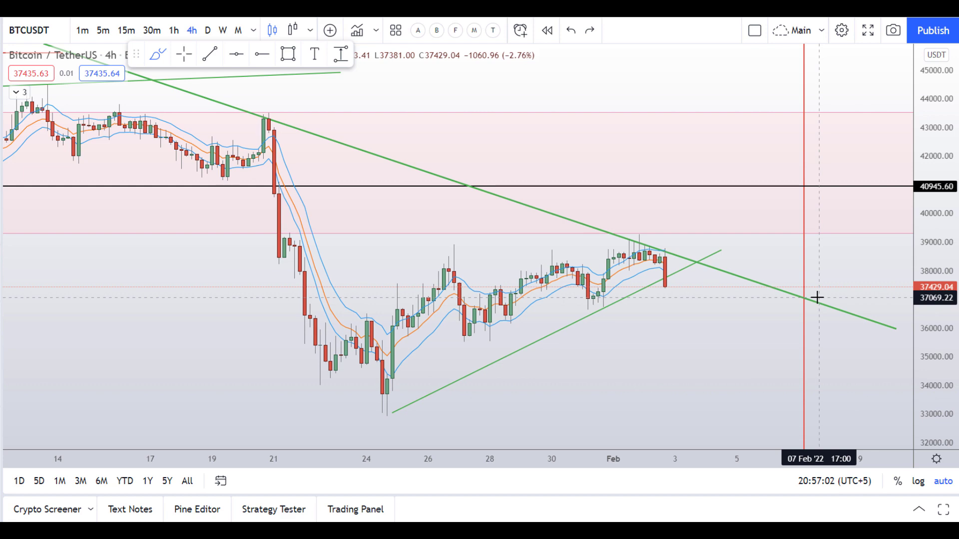
# - Switch the watchlist back to the Red list and open the SANDUSDT chart
pyautogui.click(954, 40)
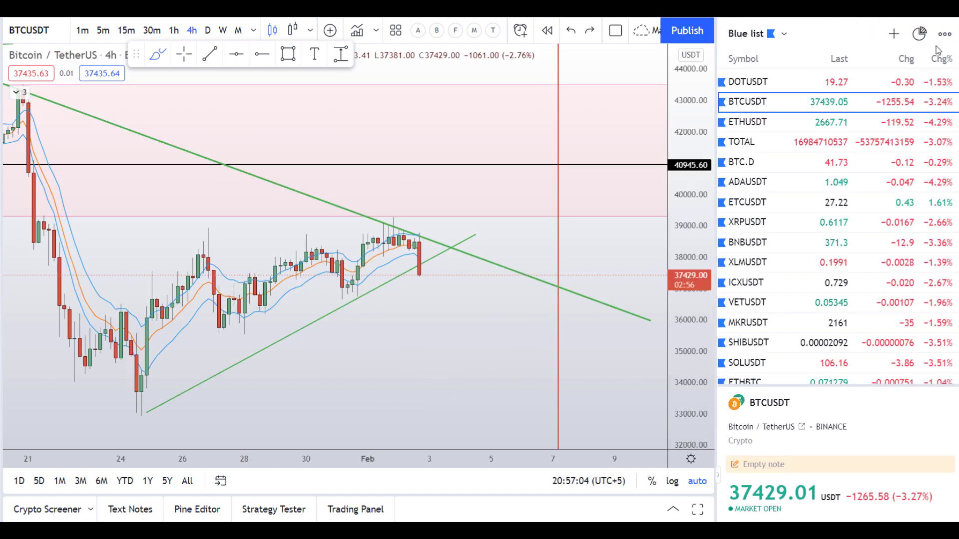
pyautogui.click(758, 39)
pyautogui.click(745, 92)
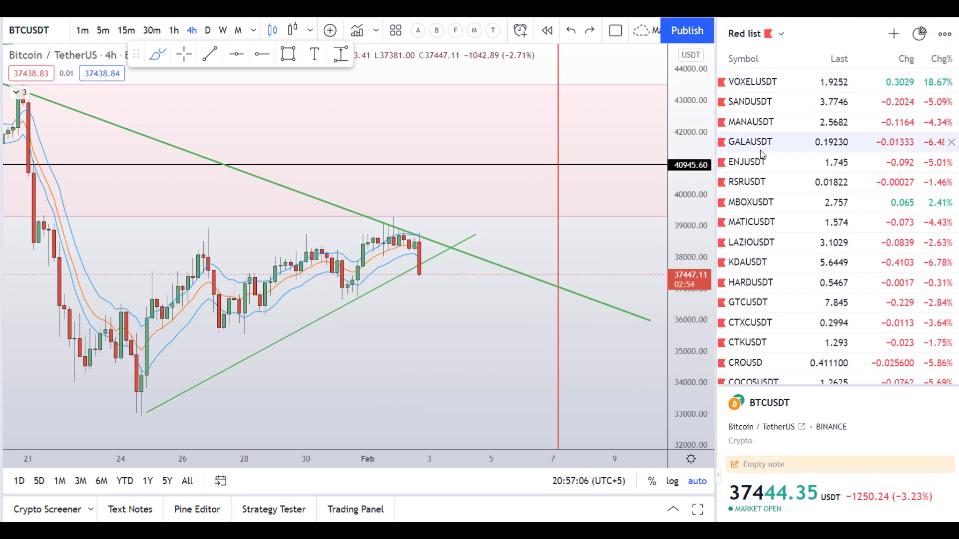
pyautogui.click(766, 103)
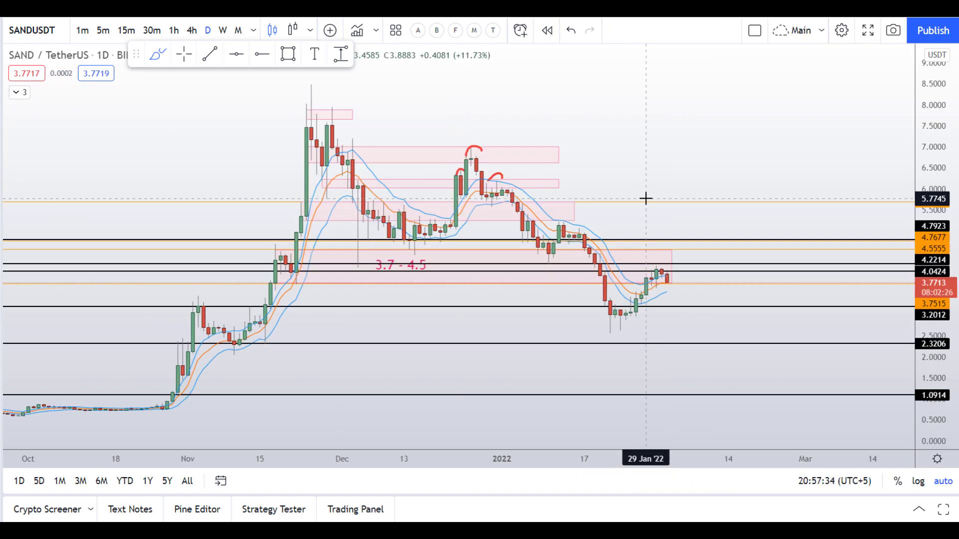
# - Circle the December and January lows at the 3.7 - 4.5 zone in red and undo the circles
pyautogui.scroll(-3, 646, 198)
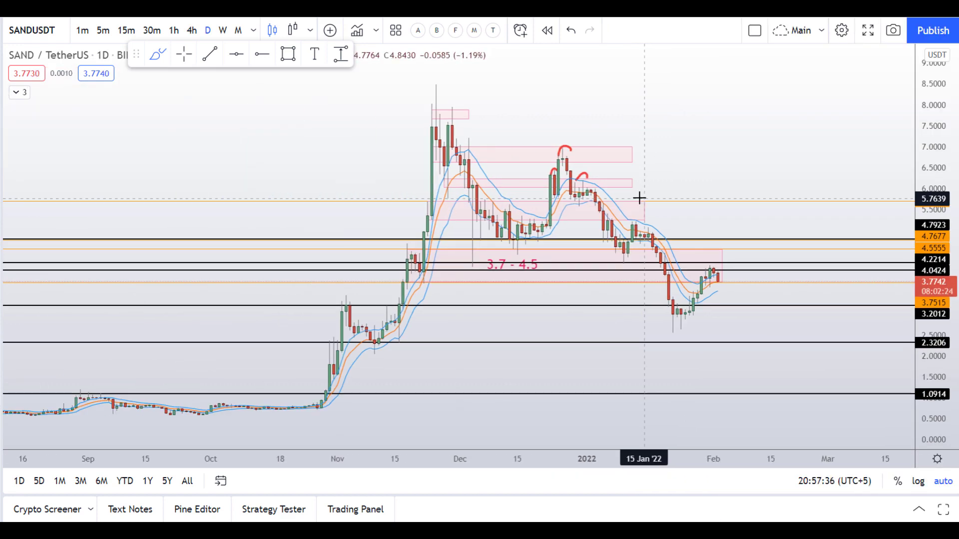
pyautogui.moveTo(427, 273)
pyautogui.mouseDown()
pyautogui.moveTo(514, 272)
pyautogui.moveTo(609, 252)
pyautogui.moveTo(661, 260)
pyautogui.moveTo(638, 278)
pyautogui.moveTo(605, 256)
pyautogui.mouseUp()
pyautogui.hotkey('ctrl', 'z')
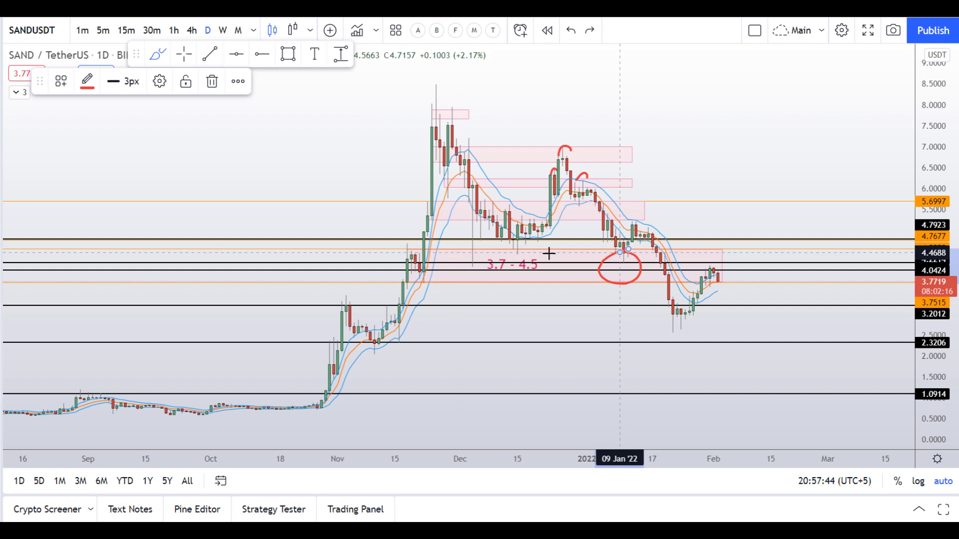
pyautogui.moveTo(528, 244)
pyautogui.mouseDown()
pyautogui.moveTo(537, 255)
pyautogui.moveTo(467, 239)
pyautogui.mouseUp()
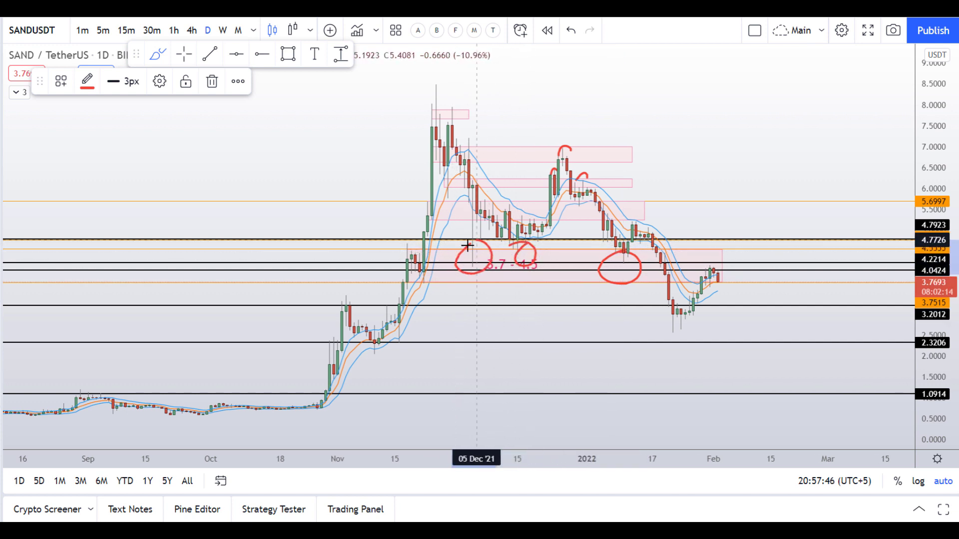
pyautogui.hotkey('ctrl', 'z')
pyautogui.hotkey('ctrl', 'z')
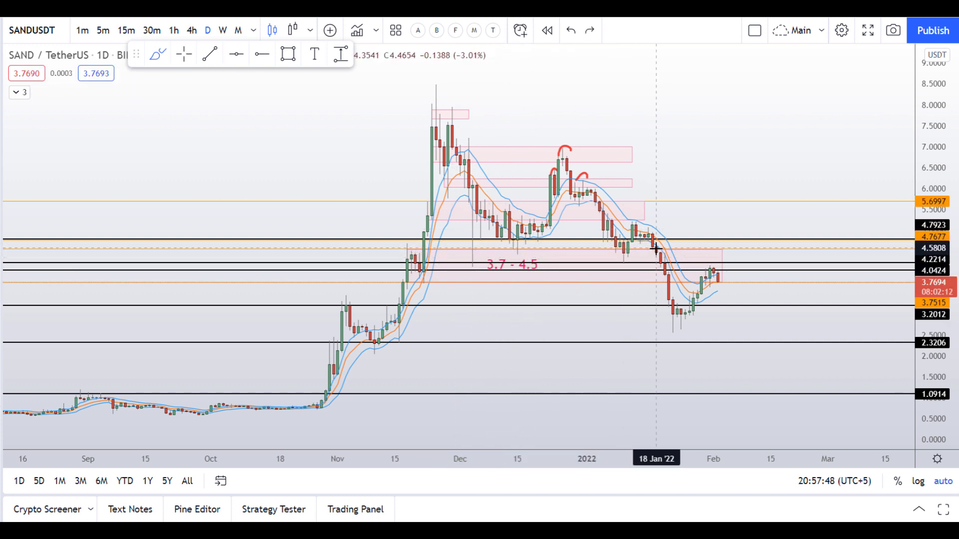
# - Sketch the January drop out of the 3.7 - 4.5 zone and the rebound into it, and undo the strokes
pyautogui.moveTo(655, 247); pyautogui.dragTo(668, 306)
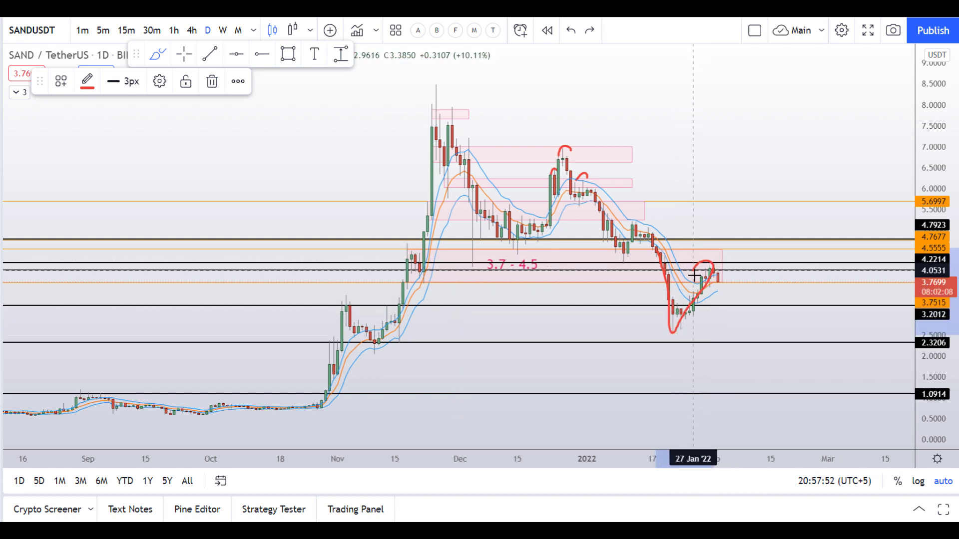
pyautogui.moveTo(709, 205)
pyautogui.mouseDown()
pyautogui.moveTo(706, 255)
pyautogui.moveTo(729, 237)
pyautogui.mouseUp()
pyautogui.hotkey('ctrl', 'z')
pyautogui.hotkey('ctrl', 'z')
pyautogui.hotkey('ctrl', 'z')
pyautogui.hotkey('ctrl', 'z')
pyautogui.scroll(5, 719, 301)
pyautogui.moveTo(598, 286)
pyautogui.mouseDown()
pyautogui.moveTo(565, 296)
pyautogui.moveTo(576, 326)
pyautogui.moveTo(612, 324)
pyautogui.moveTo(621, 292)
pyautogui.moveTo(576, 295)
pyautogui.moveTo(574, 310)
pyautogui.moveTo(530, 293)
pyautogui.moveTo(563, 319)
pyautogui.moveTo(619, 296)
pyautogui.moveTo(519, 293)
pyautogui.mouseUp()
pyautogui.hotkey('ctrl', 'z')
pyautogui.click(512, 302)
pyautogui.hotkey('ctrl', 'z')
pyautogui.hotkey('ctrl', 'z')
# - Mark the November low and the latest candles at the 3.7 - 4.5 zone in red and undo the marks
pyautogui.scroll(-2, 545, 310)
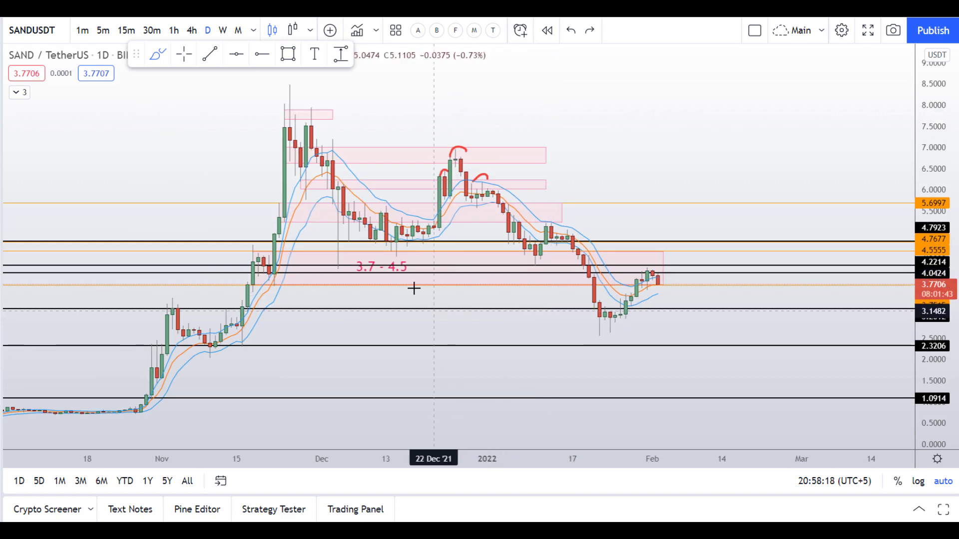
pyautogui.moveTo(272, 271)
pyautogui.mouseDown()
pyautogui.moveTo(279, 282)
pyautogui.moveTo(269, 269)
pyautogui.mouseUp()
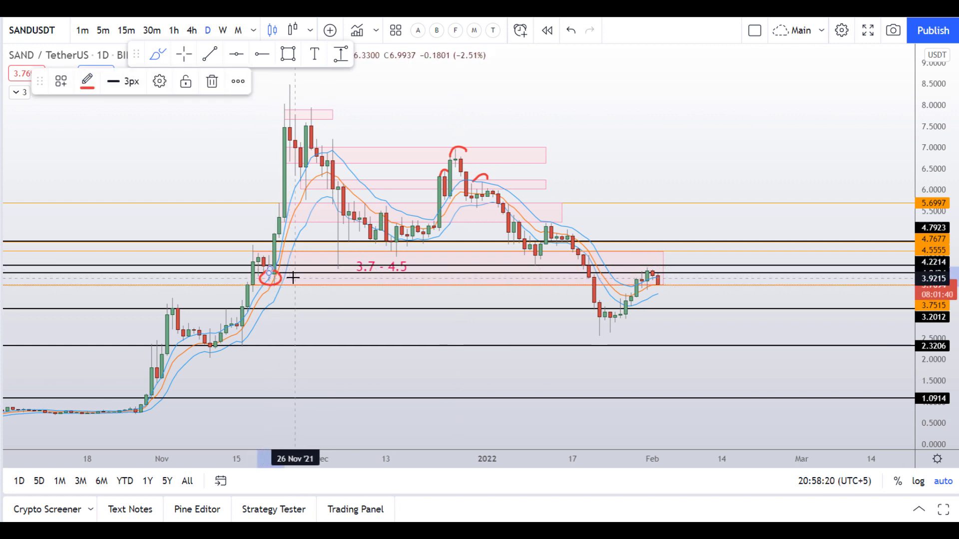
pyautogui.hotkey('ctrl', 'z')
pyautogui.moveTo(680, 256); pyautogui.dragTo(671, 262)
pyautogui.hotkey('ctrl', 'z')
# - Sketch a red arrow sloping down above the latest candles and undo it
pyautogui.moveTo(563, 171); pyautogui.dragTo(648, 230)
pyautogui.moveTo(641, 213)
pyautogui.mouseDown()
pyautogui.moveTo(648, 222)
pyautogui.moveTo(631, 233)
pyautogui.mouseUp()
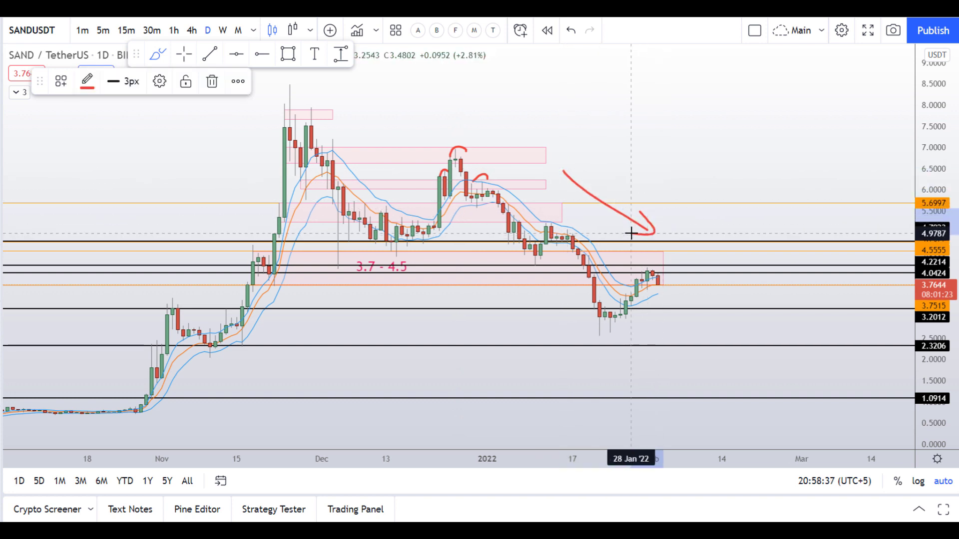
pyautogui.hotkey('ctrl', 'z')
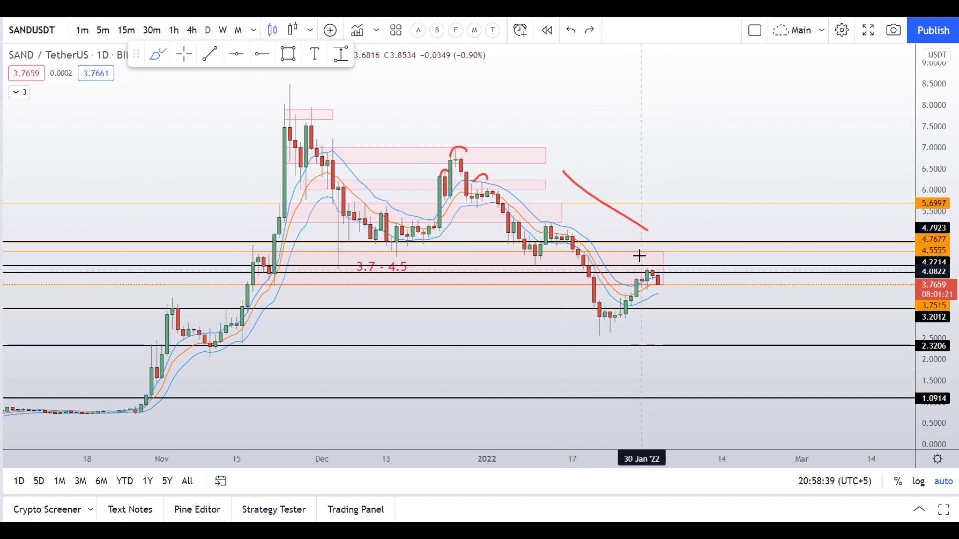
# - Trace the falling highs and lows of the daily downtrend with red brush strokes and undo them
pyautogui.moveTo(525, 260); pyautogui.dragTo(573, 282)
pyautogui.moveTo(365, 264); pyautogui.dragTo(461, 280)
pyautogui.moveTo(464, 172)
pyautogui.mouseDown()
pyautogui.moveTo(547, 198)
pyautogui.moveTo(632, 243)
pyautogui.mouseUp()
pyautogui.moveTo(667, 270); pyautogui.dragTo(674, 273)
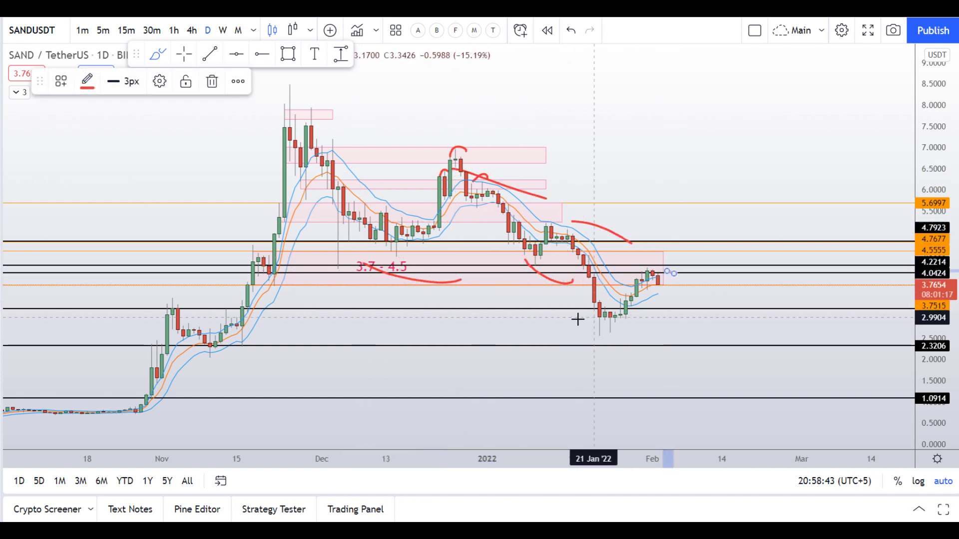
pyautogui.moveTo(578, 323); pyautogui.dragTo(626, 345)
pyautogui.hotkey('ctrl', 'z')
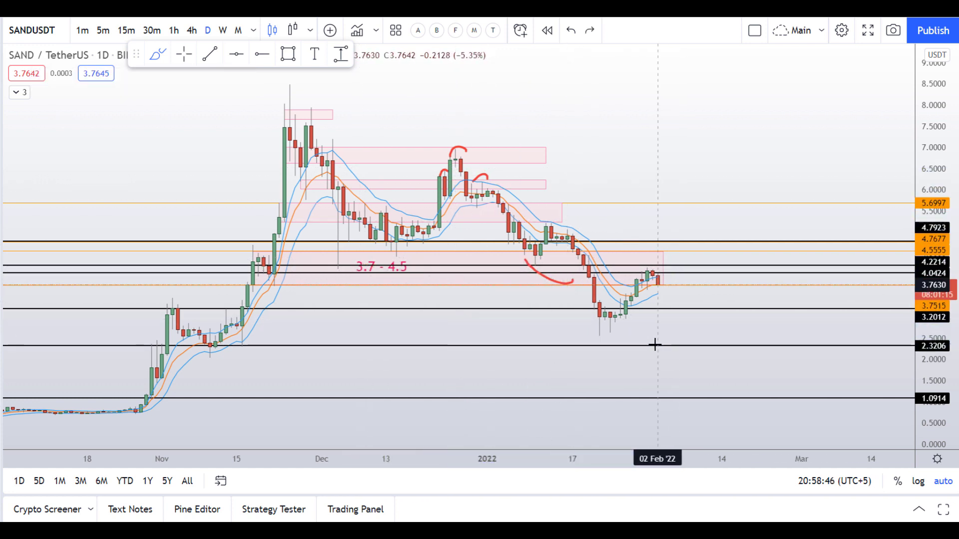
# - Switch SANDUSDT to the 4-hour timeframe, draw a red circle around the latest tops and undo the circle
pyautogui.click(192, 30)
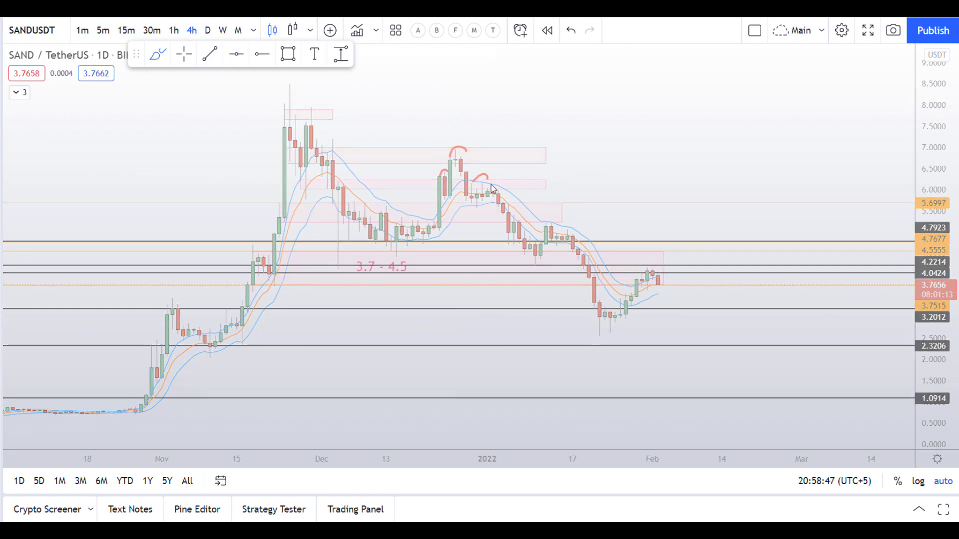
pyautogui.scroll(-3, 452, 174)
pyautogui.scroll(6, 451, 174)
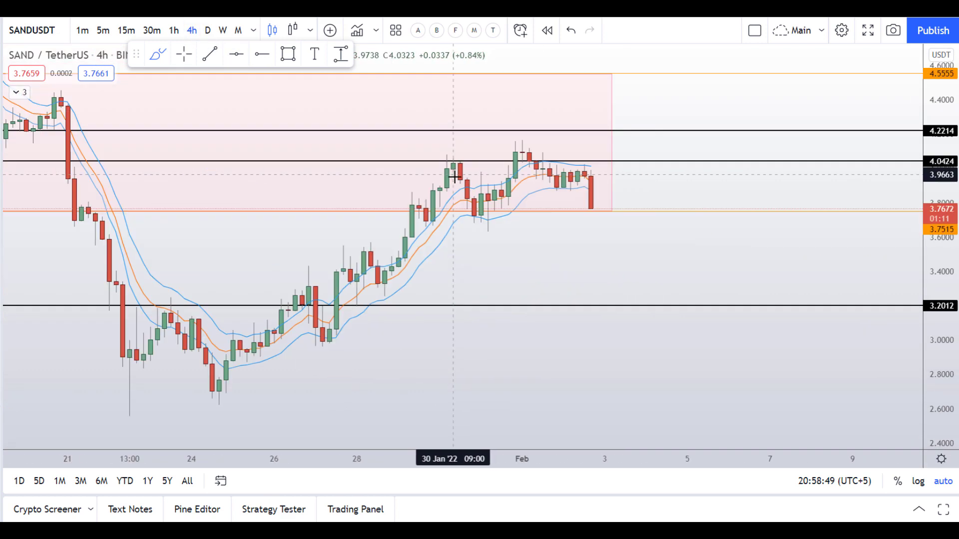
pyautogui.scroll(-4, 452, 175)
pyautogui.moveTo(670, 200)
pyautogui.mouseDown()
pyautogui.moveTo(606, 214)
pyautogui.moveTo(740, 231)
pyautogui.mouseUp()
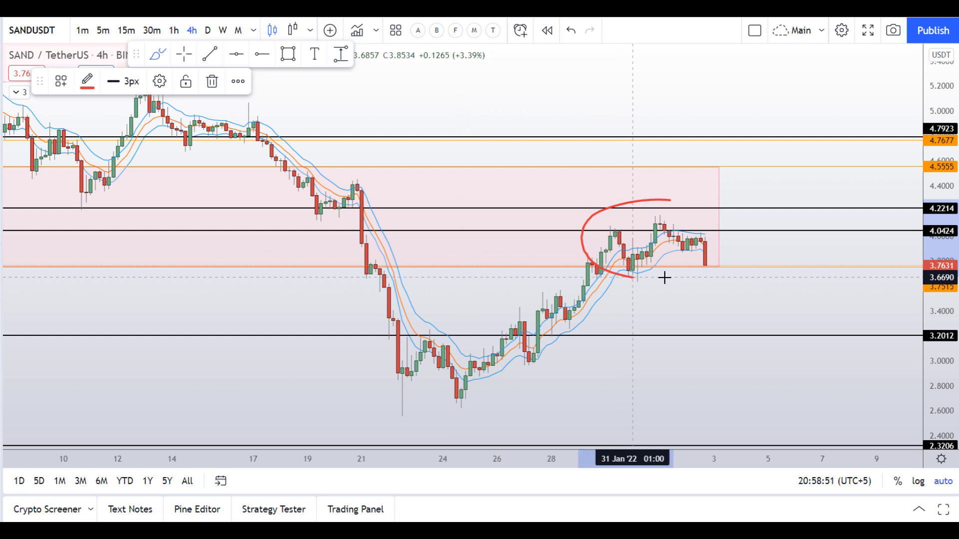
pyautogui.hotkey('ctrl', 'z')
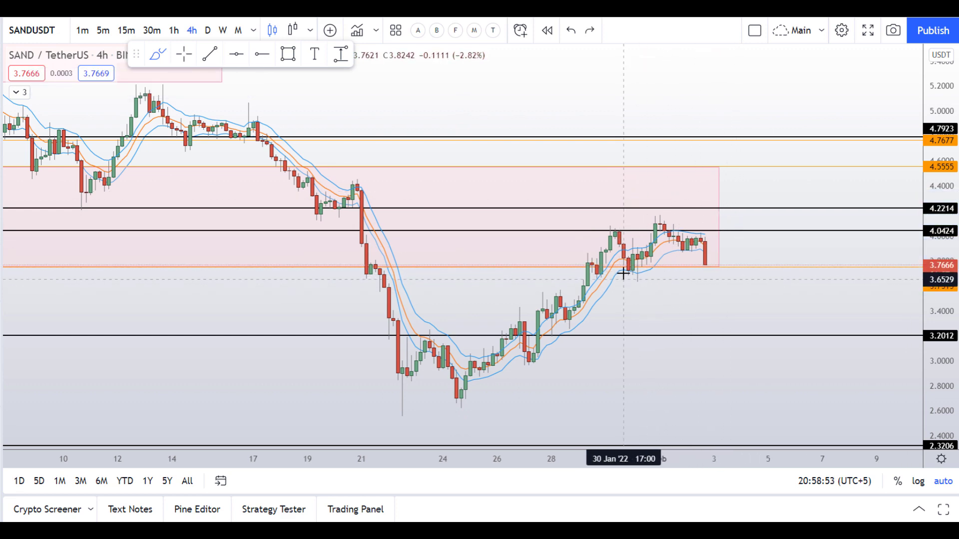
# - Switch the SANDUSDT chart to the 1-hour timeframe and show the price action since late January
pyautogui.scroll(2, 620, 270)
pyautogui.click(173, 30)
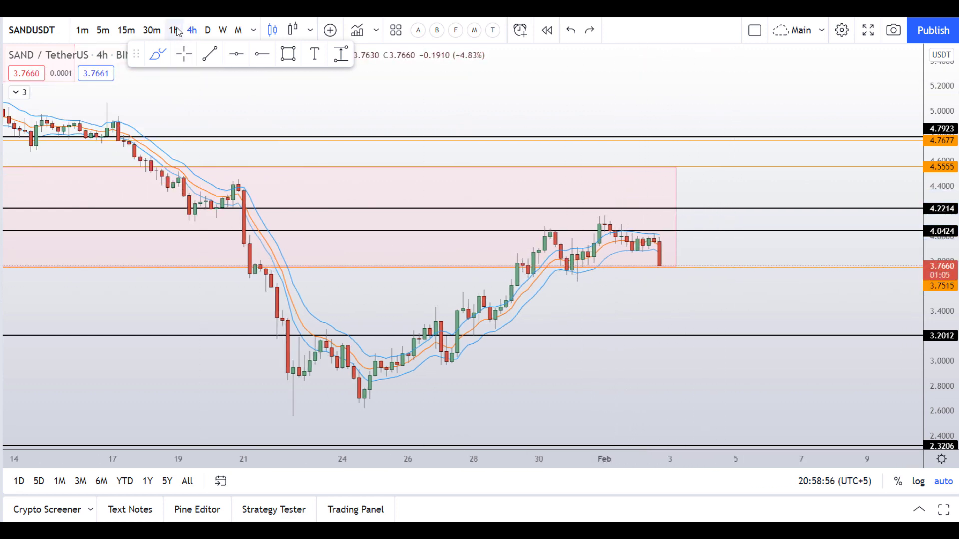
pyautogui.scroll(-3, 497, 165)
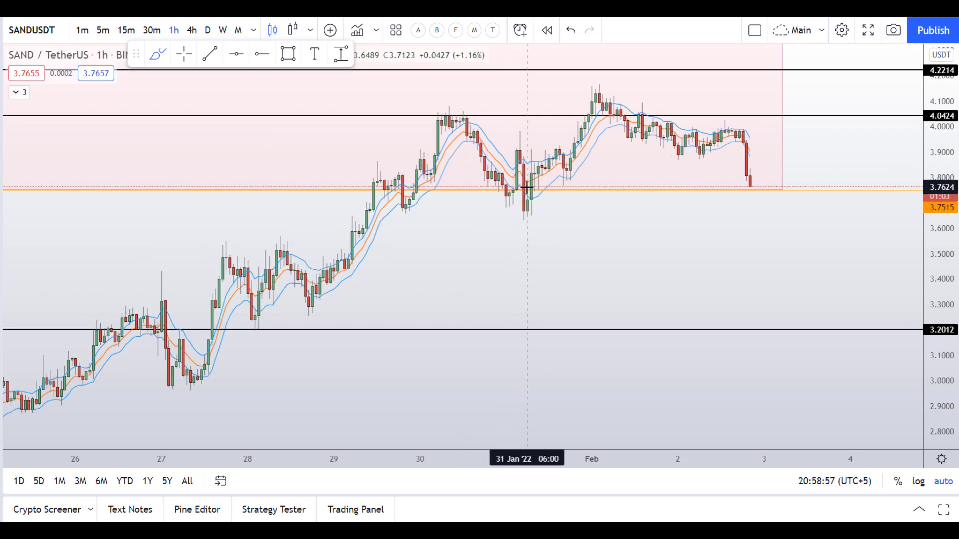
# - Circle the head and both shoulders of the recent top in red and handwrite the labels LS, H and RS beside them
pyautogui.moveTo(613, 80)
pyautogui.mouseDown()
pyautogui.moveTo(578, 84)
pyautogui.moveTo(582, 107)
pyautogui.moveTo(625, 95)
pyautogui.moveTo(613, 74)
pyautogui.moveTo(664, 88)
pyautogui.mouseUp()
pyautogui.moveTo(445, 110)
pyautogui.mouseDown()
pyautogui.moveTo(495, 85)
pyautogui.moveTo(474, 97)
pyautogui.mouseUp()
pyautogui.moveTo(352, 98); pyautogui.dragTo(380, 123)
pyautogui.moveTo(409, 89); pyautogui.dragTo(384, 124)
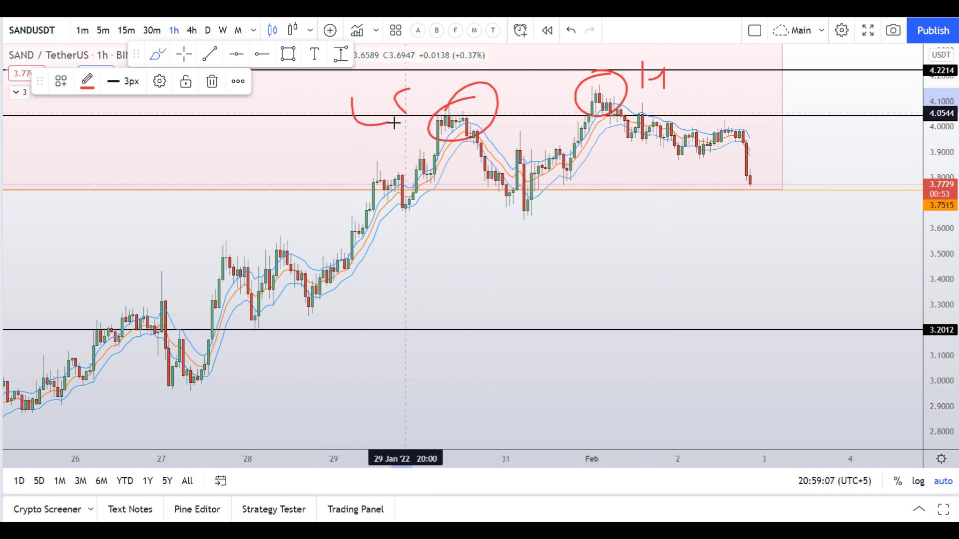
pyautogui.moveTo(736, 105)
pyautogui.mouseDown()
pyautogui.moveTo(787, 98)
pyautogui.moveTo(807, 77)
pyautogui.mouseUp()
pyautogui.moveTo(386, 78)
pyautogui.mouseDown()
pyautogui.moveTo(334, 133)
pyautogui.moveTo(824, 121)
pyautogui.moveTo(814, 68)
pyautogui.moveTo(350, 81)
pyautogui.mouseUp()
pyautogui.hotkey('ctrl', 'z')
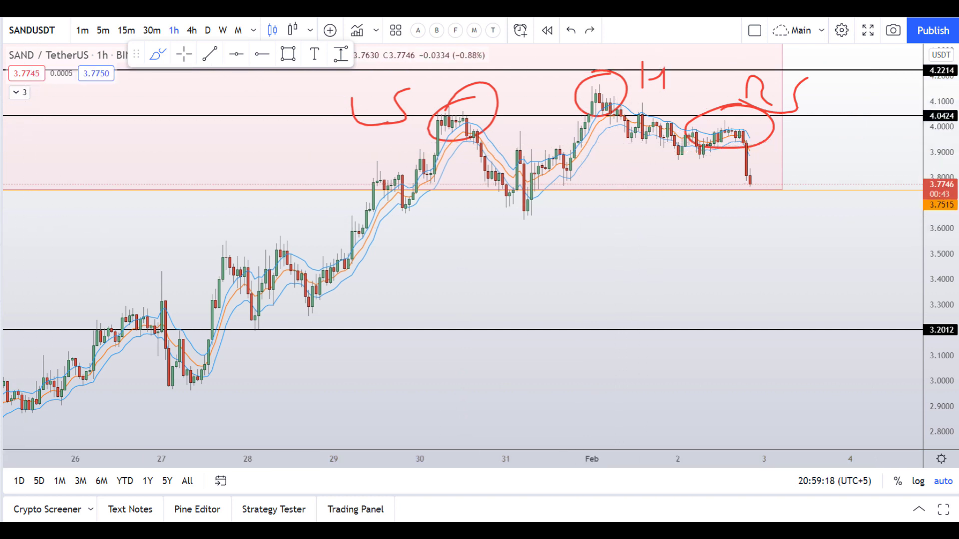
# - Draw a neckline trend line from about 3.65 at the 31 January low up to about 4.00 on 3 February
pyautogui.click(2, 80)
pyautogui.click(525, 215)
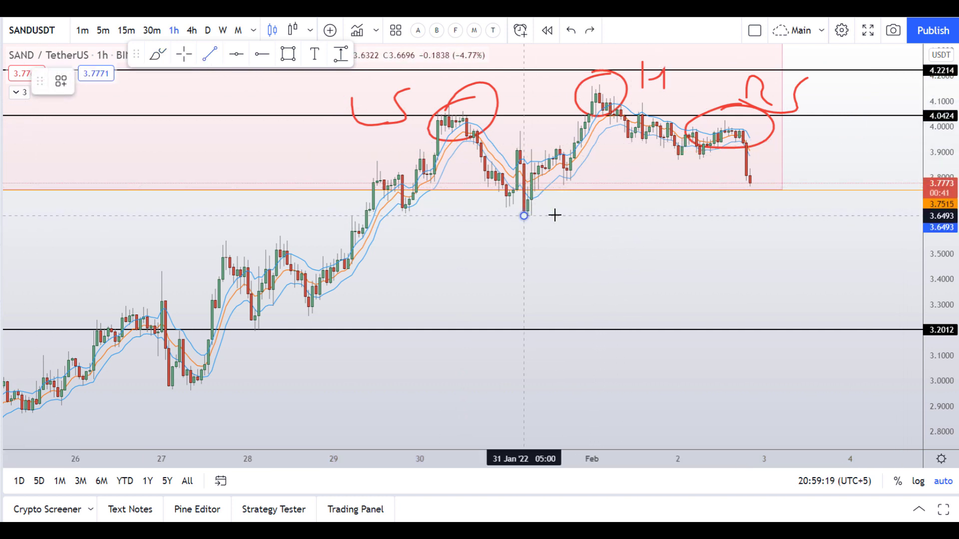
pyautogui.click(803, 127)
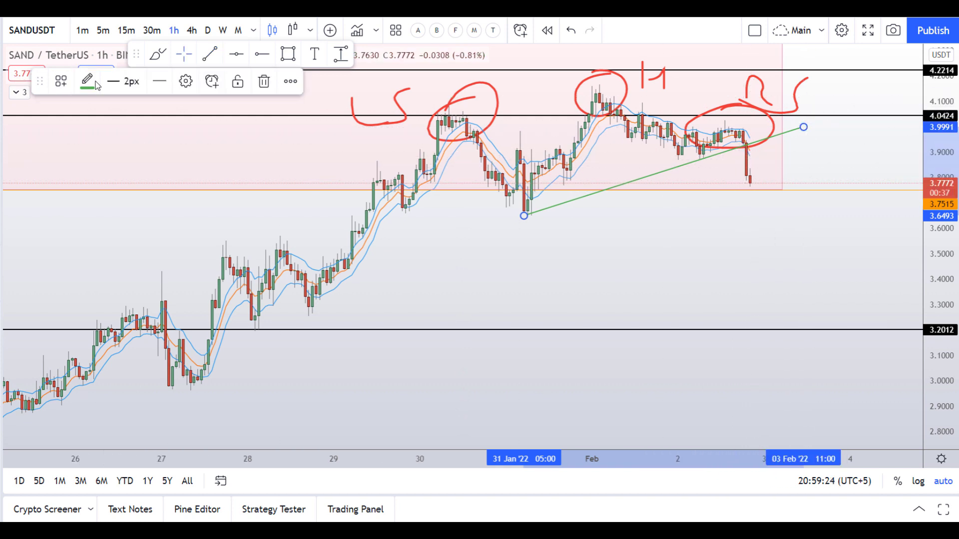
# - Draw a vertical trend line from the head to the neckline and move it below the 2 February neckline break, ending at about 3.50
pyautogui.click(218, 61)
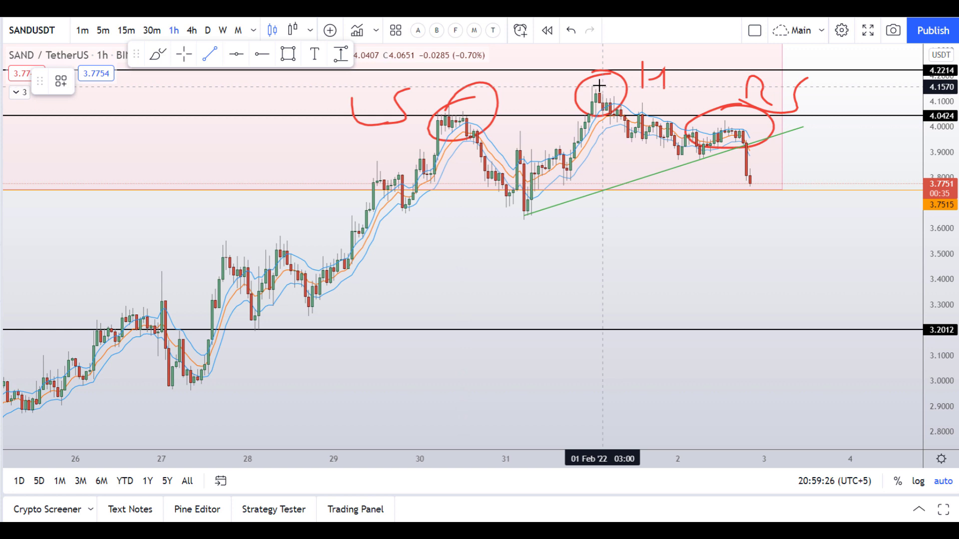
pyautogui.click(599, 191)
pyautogui.moveTo(599, 163); pyautogui.dragTo(742, 217)
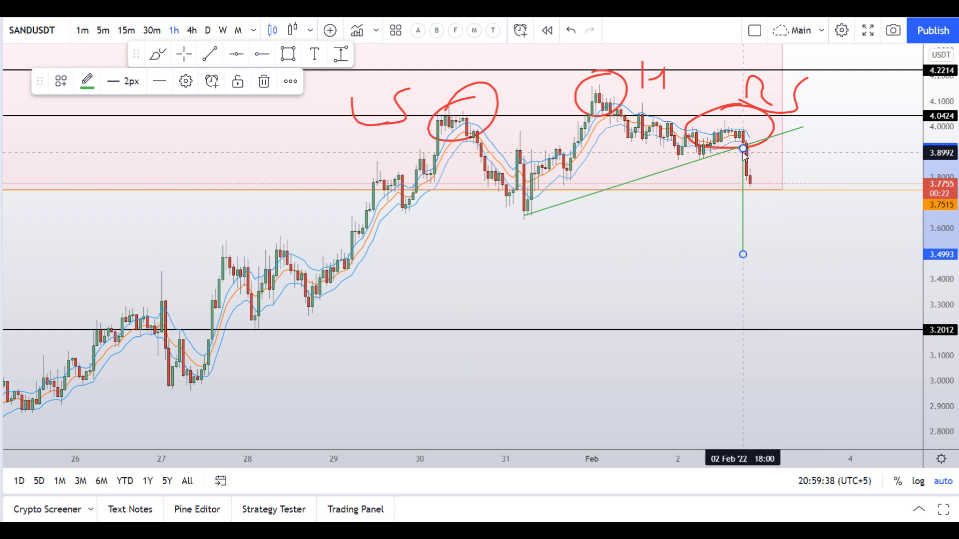
# - Measure the projected price drop from the neckline break to near the vertical line's lower end, and clear the measurement
pyautogui.keyDown('shift'); pyautogui.click(740, 153); pyautogui.keyUp('shift')
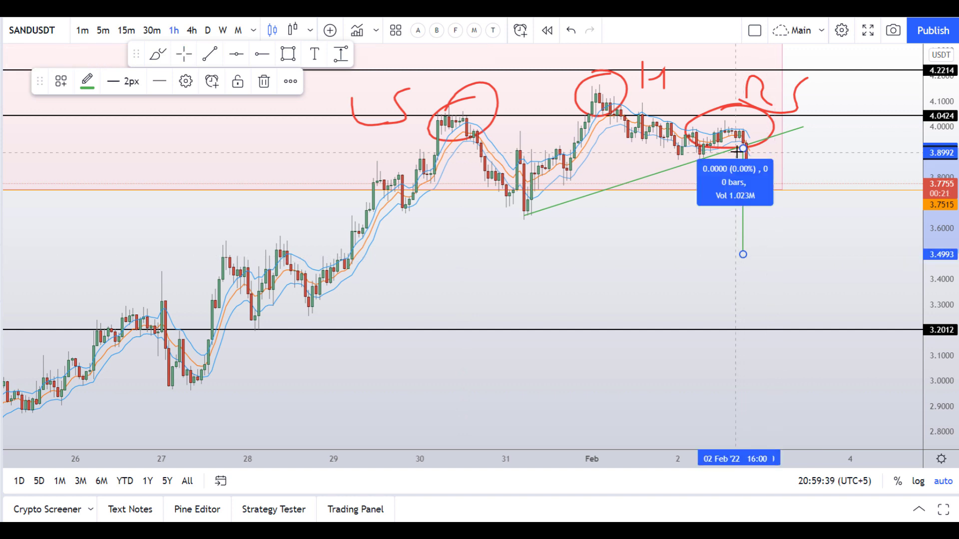
pyautogui.click(722, 262)
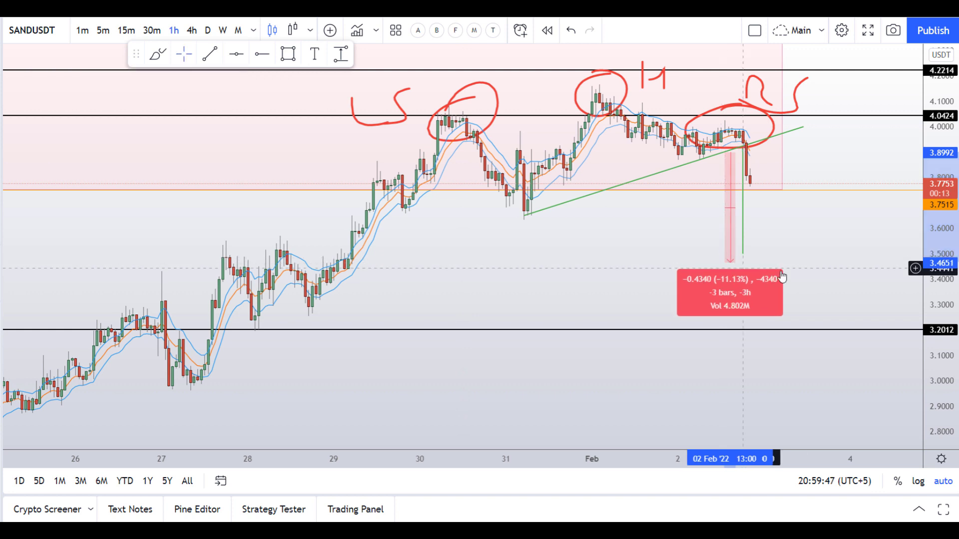
pyautogui.click(788, 252)
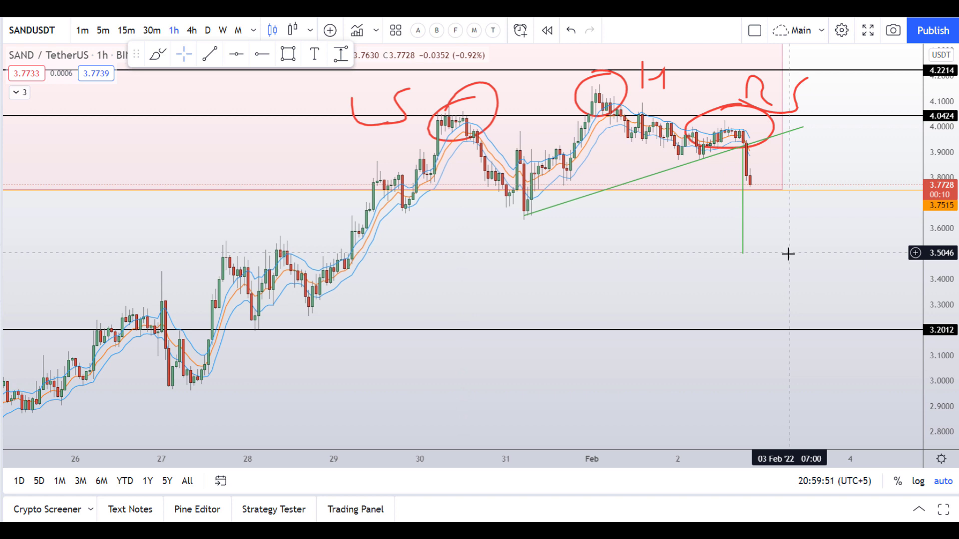
# - Circle the two neighbouring tops of 27 and 28 January in red, and undo all the head and shoulders markings on the 1-hour chart
pyautogui.scroll(-2, 787, 262)
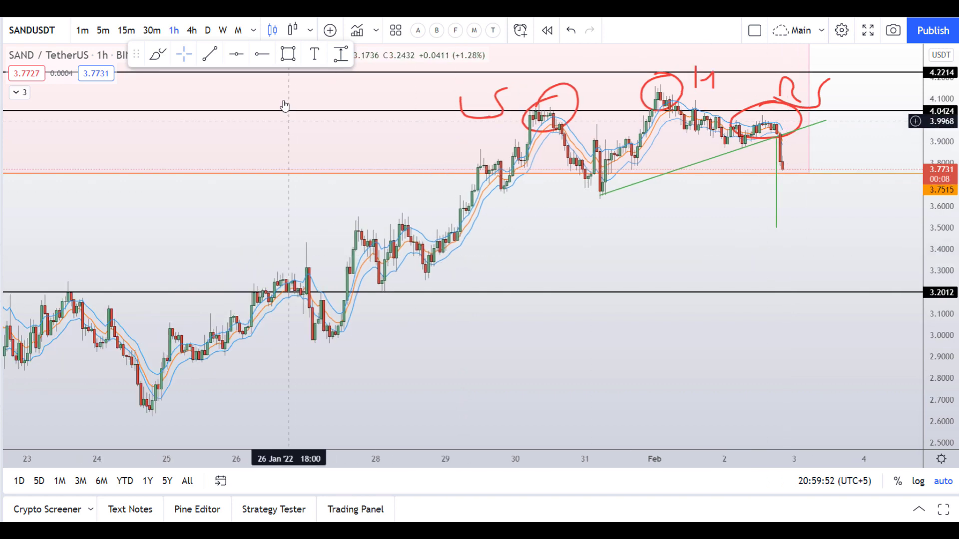
pyautogui.moveTo(418, 212); pyautogui.dragTo(395, 213)
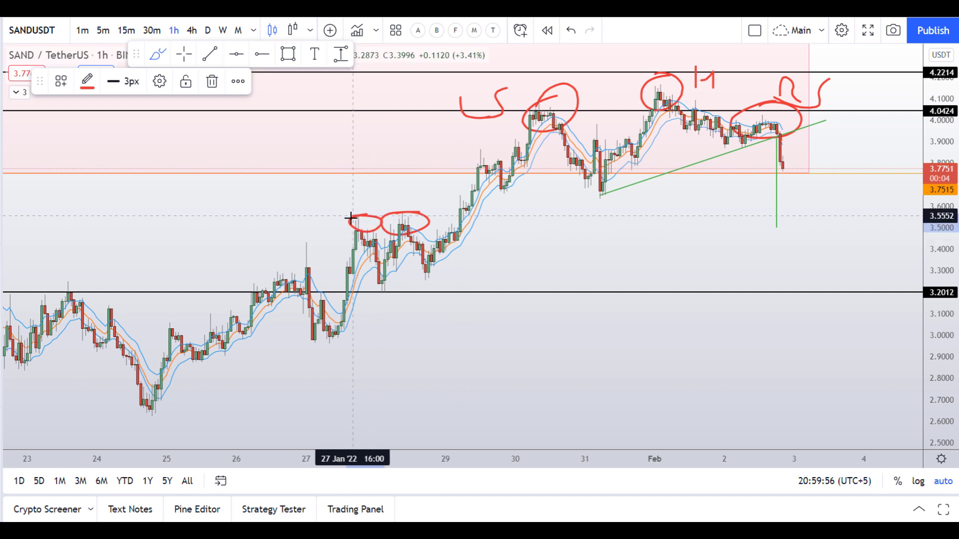
pyautogui.scroll(-1, 352, 217)
pyautogui.moveTo(165, 261); pyautogui.dragTo(579, 245)
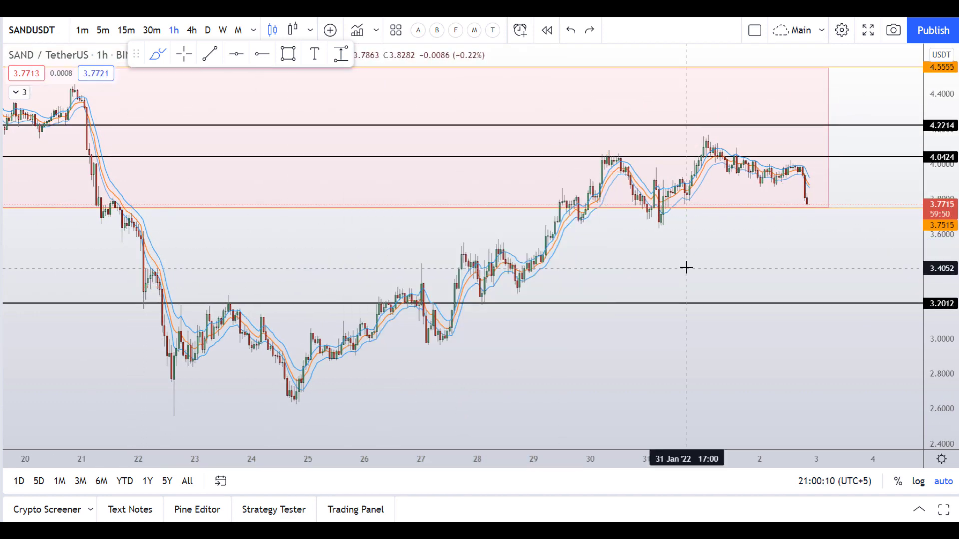
# - Switch SANDUSDT to the 4-hour timeframe and add a horizontal line at 3.4870
pyautogui.scroll(1, 687, 262)
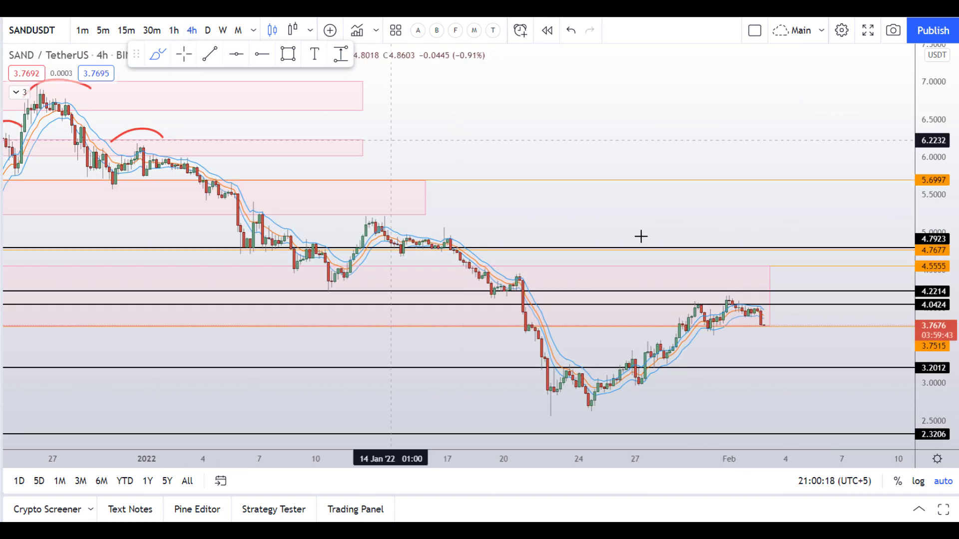
pyautogui.scroll(2, 643, 237)
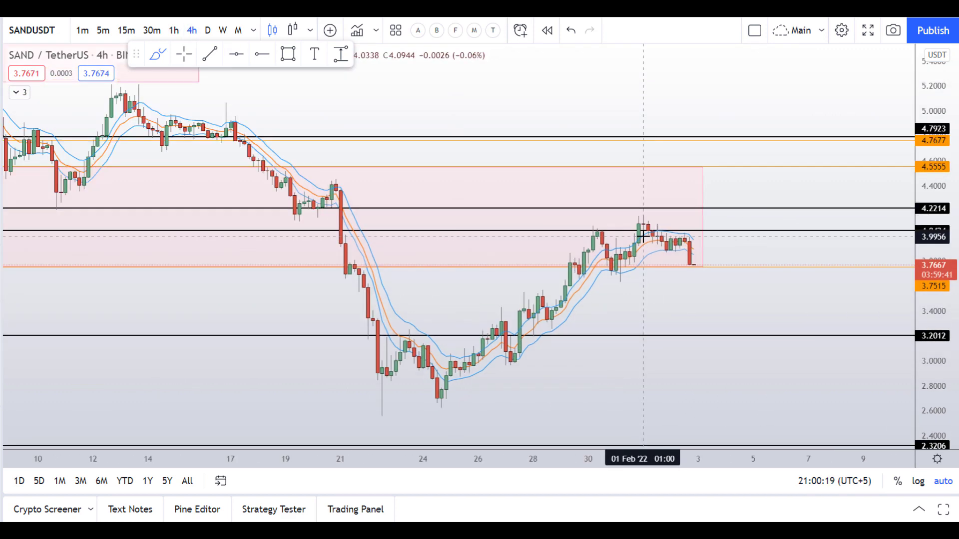
pyautogui.click(602, 299)
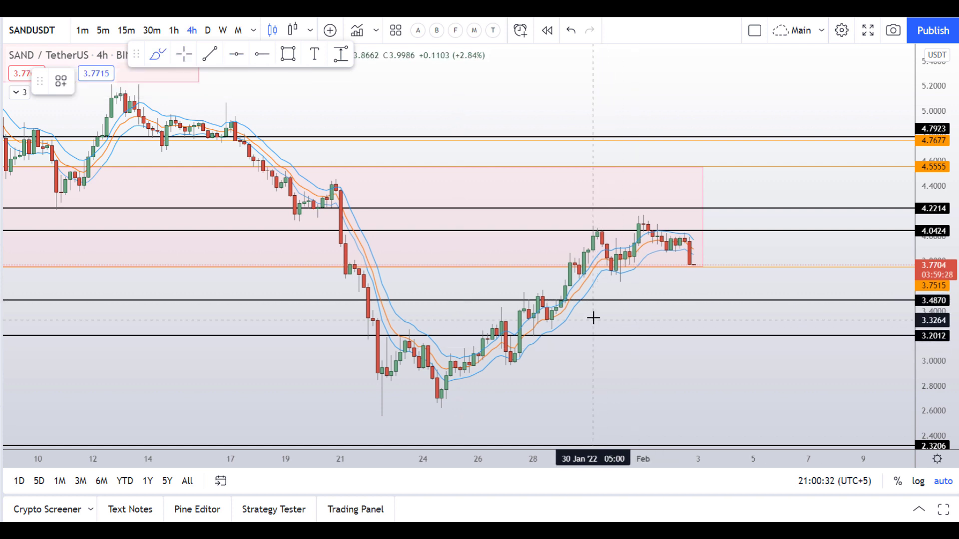
# - Circle the price reactions at the 3.4870 line, sketch a red retest-and-drop path down to about 3.20, and undo the drawings
pyautogui.moveTo(544, 300); pyautogui.dragTo(521, 306)
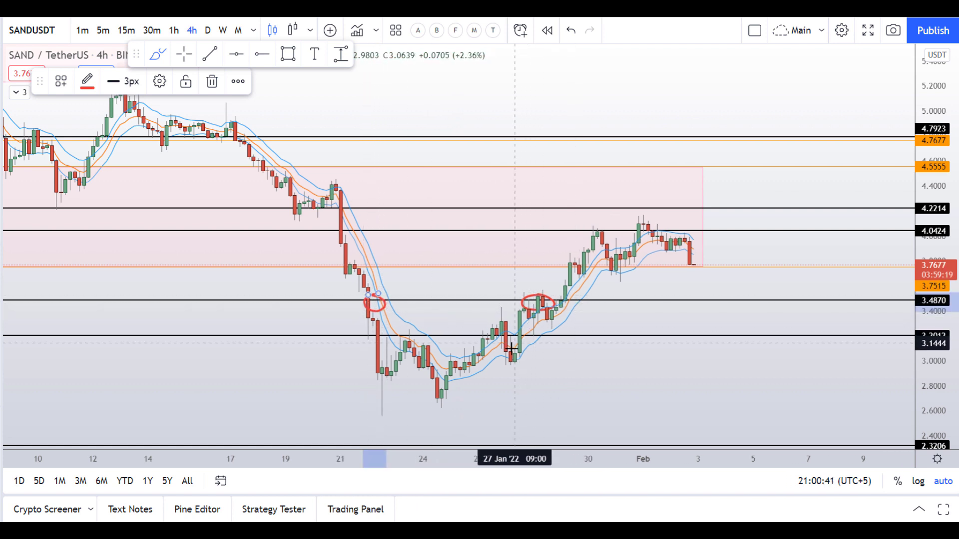
pyautogui.hotkey('ctrl', 'z')
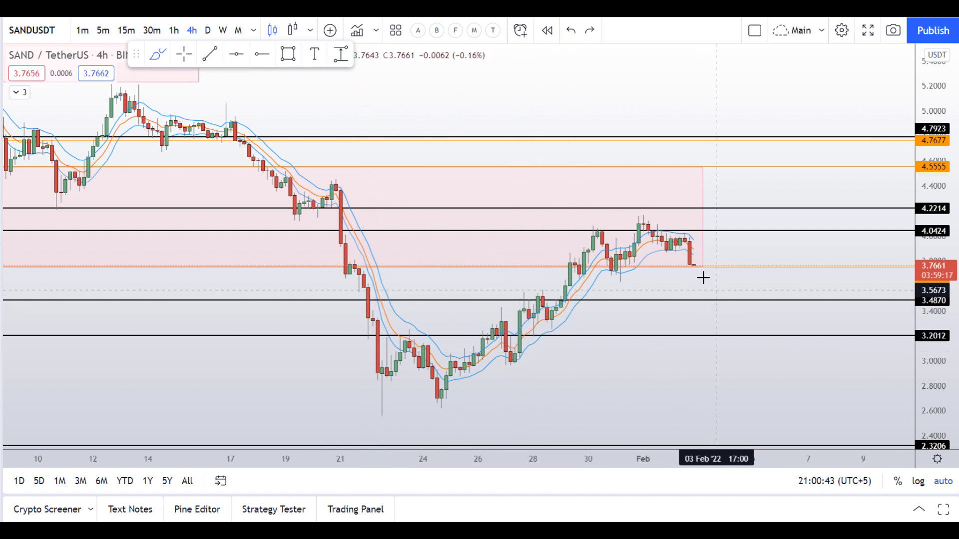
pyautogui.moveTo(709, 296)
pyautogui.mouseDown()
pyautogui.moveTo(681, 309)
pyautogui.moveTo(726, 314)
pyautogui.mouseUp()
pyautogui.hotkey('ctrl', 'z')
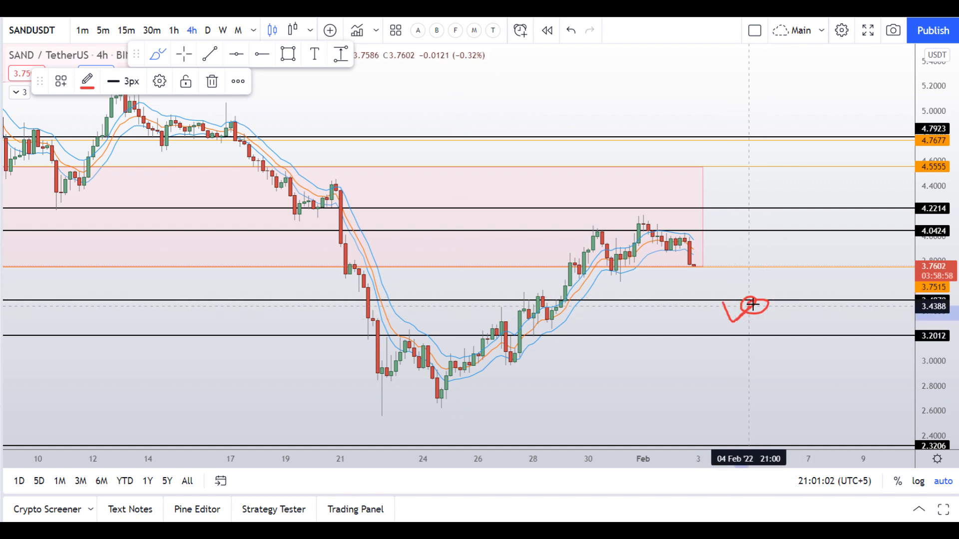
pyautogui.moveTo(772, 337); pyautogui.dragTo(771, 337)
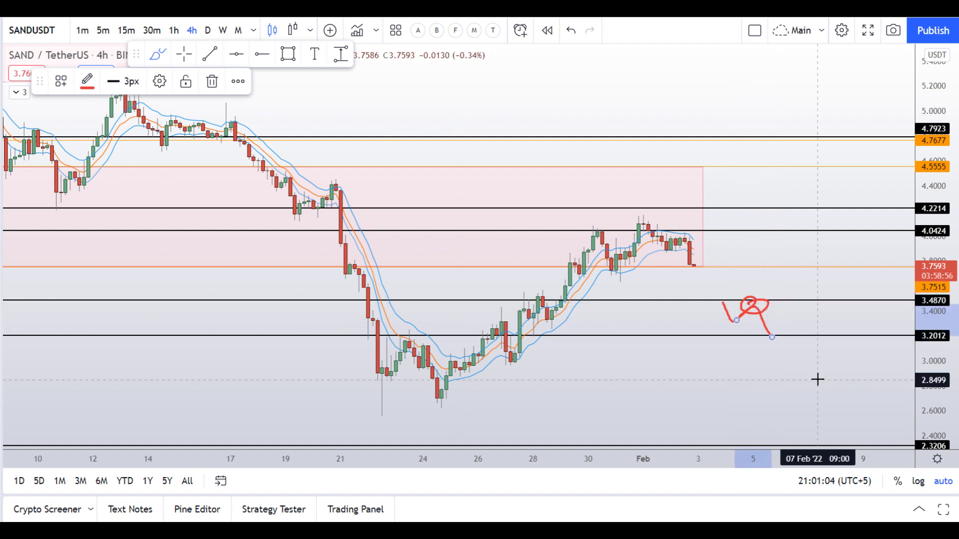
pyautogui.moveTo(622, 205)
pyautogui.mouseDown()
pyautogui.moveTo(434, 312)
pyautogui.moveTo(409, 384)
pyautogui.mouseUp()
pyautogui.moveTo(712, 310)
pyautogui.mouseDown()
pyautogui.moveTo(672, 191)
pyautogui.moveTo(574, 218)
pyautogui.mouseUp()
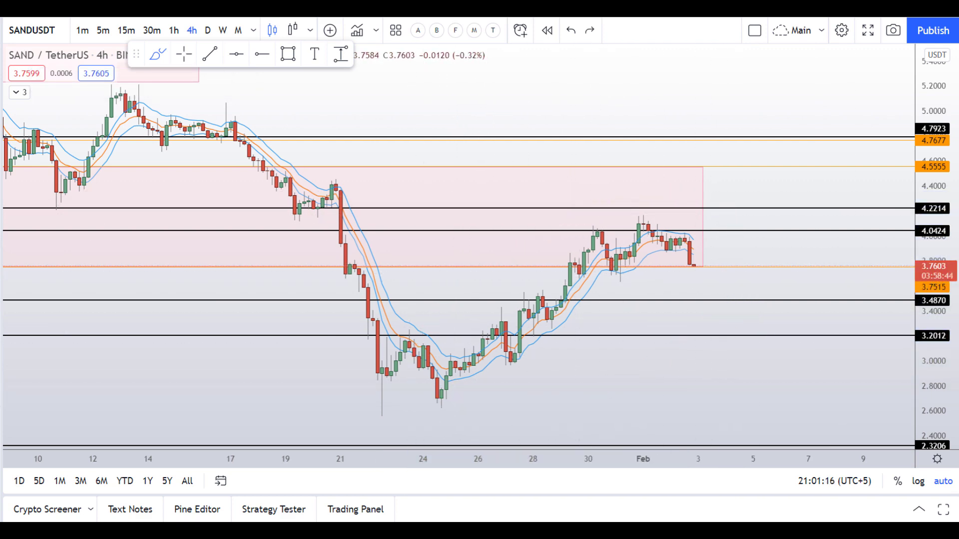
# - Open MANAUSDT from the watchlist, switch it to the daily timeframe and hide the watchlist to widen the chart
pyautogui.click(954, 31)
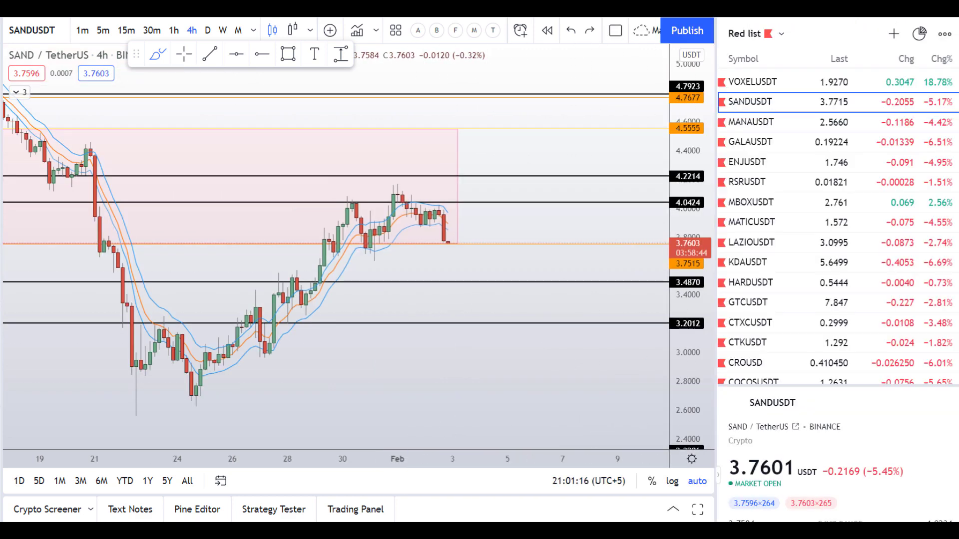
pyautogui.click(769, 125)
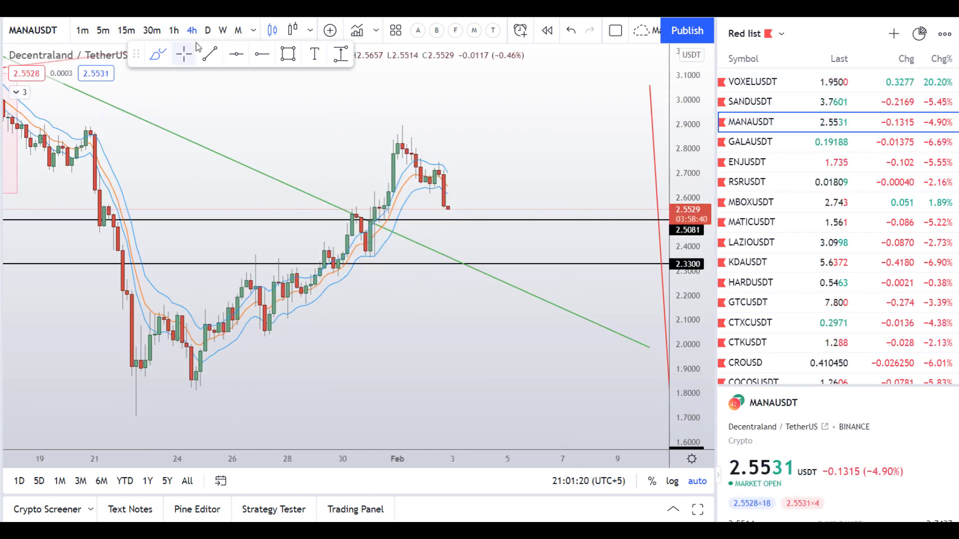
pyautogui.click(208, 30)
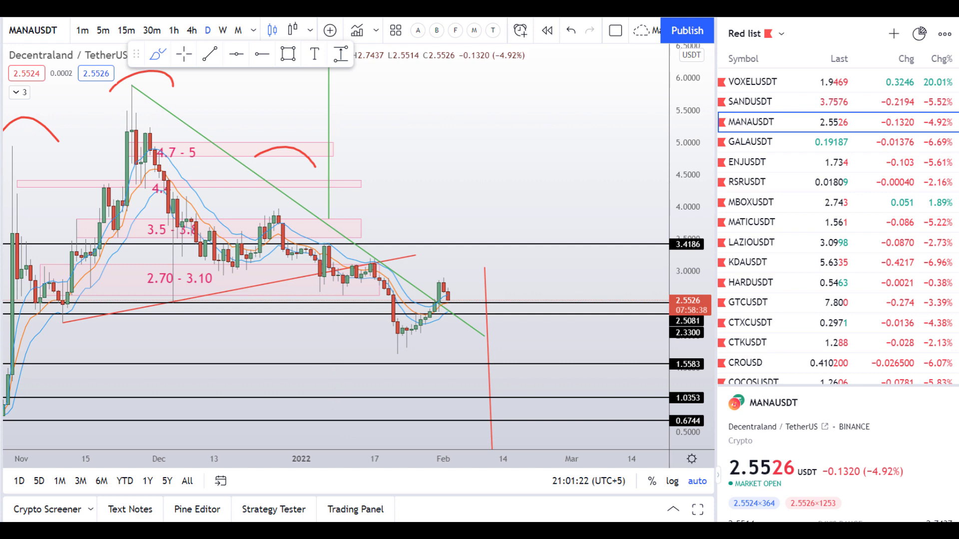
pyautogui.click(958, 33)
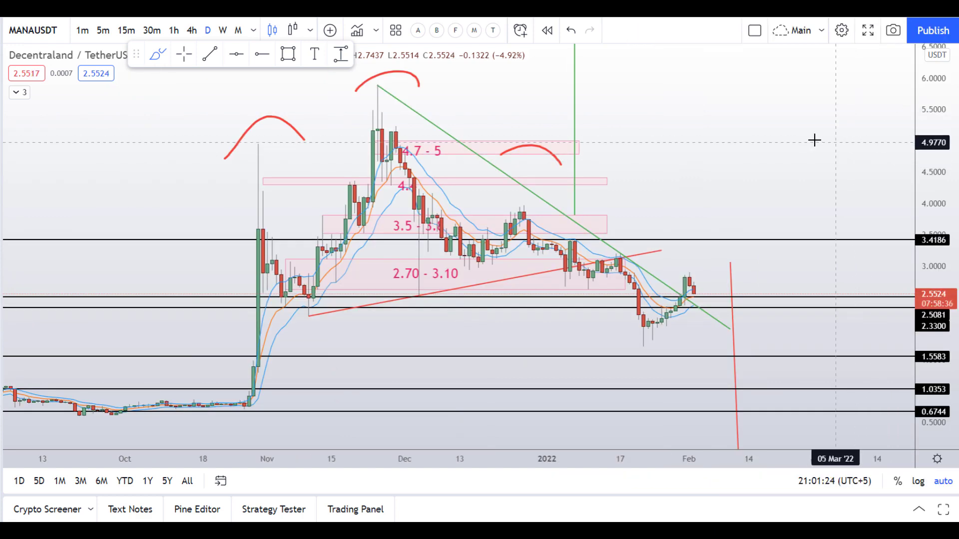
pyautogui.scroll(-2, 478, 153)
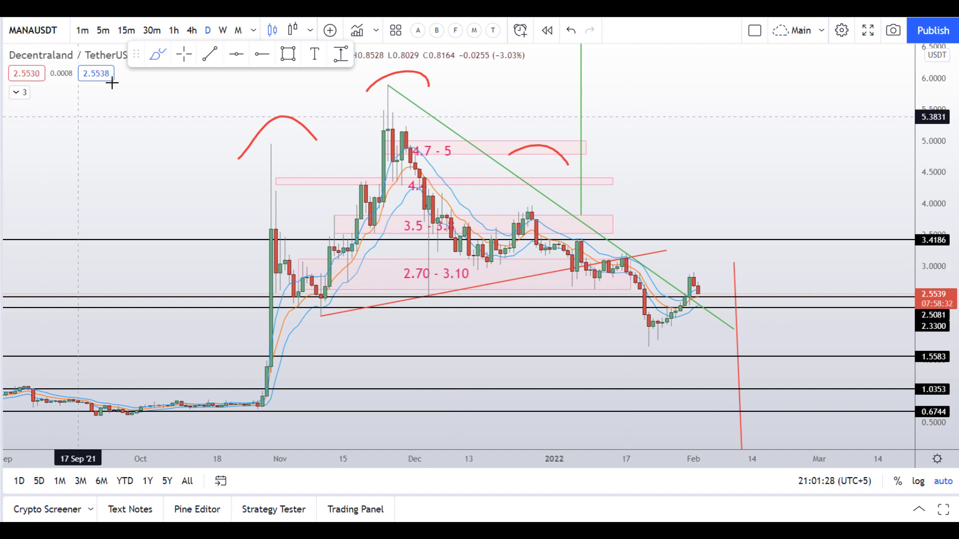
# - Extend the 2.70 - 3.10 zone rectangle forward in time to 8 February 2022
pyautogui.click(183, 54)
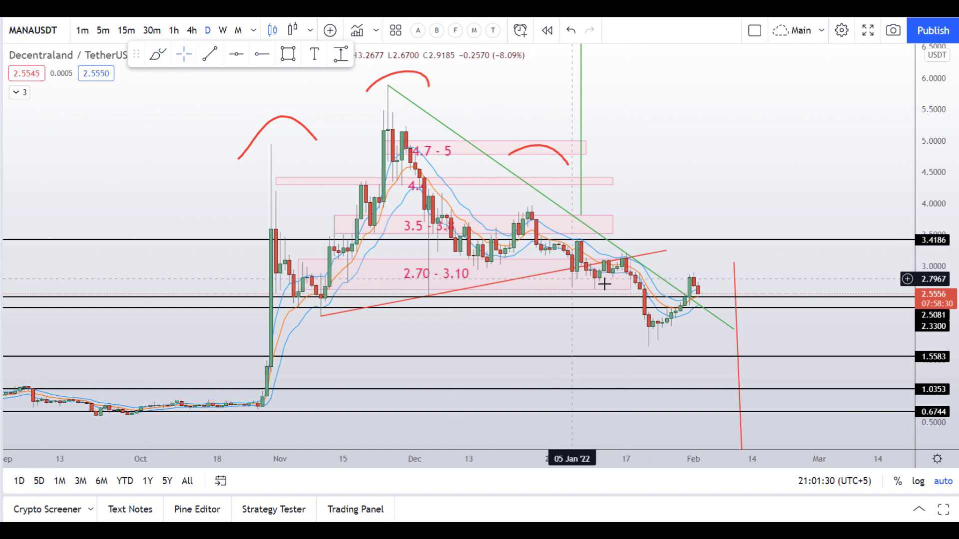
pyautogui.moveTo(629, 274); pyautogui.dragTo(724, 277)
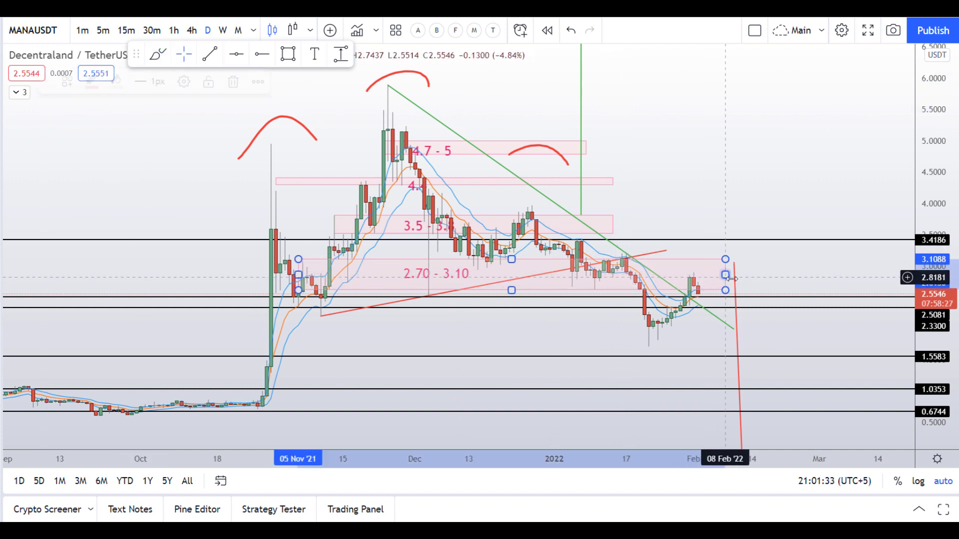
pyautogui.click(766, 278)
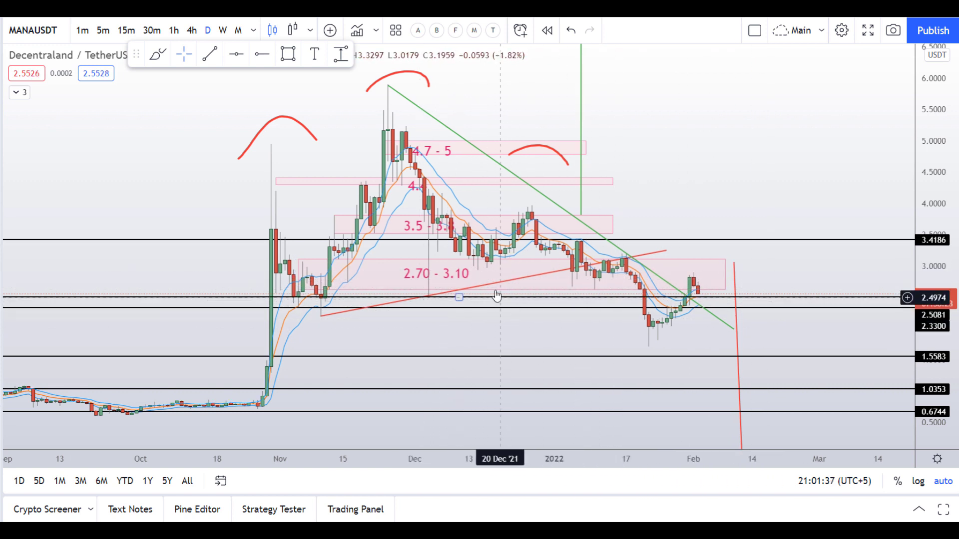
# - Circle the November, December and January lows near the 2.5081 line in red, join them with a horizontal stroke, and undo the drawings
pyautogui.click(153, 60)
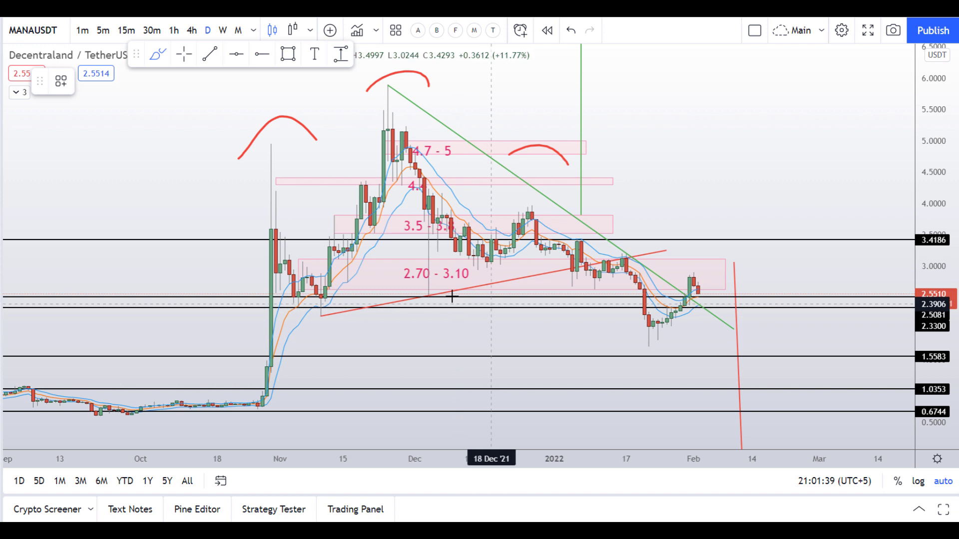
pyautogui.moveTo(600, 273)
pyautogui.mouseDown()
pyautogui.moveTo(569, 278)
pyautogui.moveTo(582, 276)
pyautogui.mouseUp()
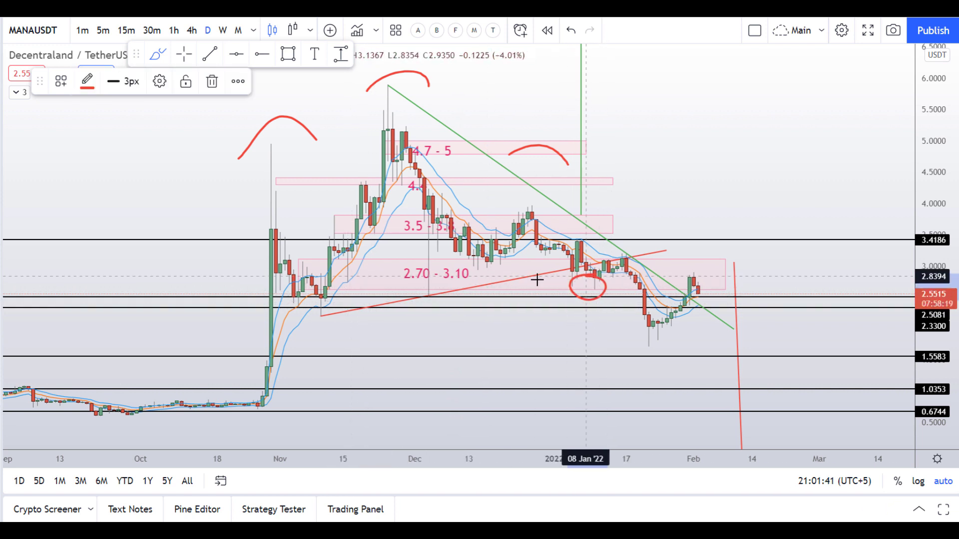
pyautogui.moveTo(428, 280)
pyautogui.mouseDown()
pyautogui.moveTo(443, 294)
pyautogui.moveTo(428, 281)
pyautogui.mouseUp()
pyautogui.moveTo(326, 283); pyautogui.dragTo(293, 299)
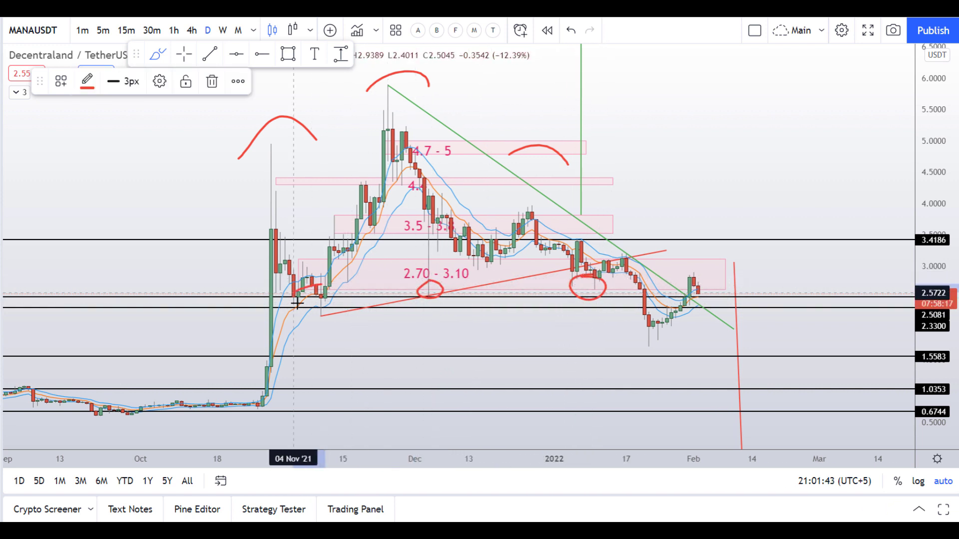
pyautogui.moveTo(370, 297); pyautogui.dragTo(698, 293)
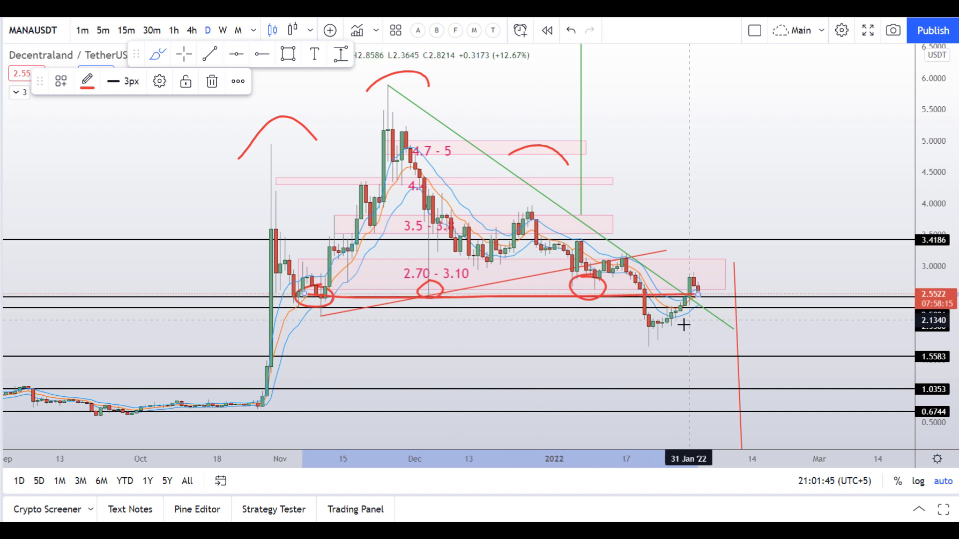
pyautogui.hotkey('ctrl', 'z')
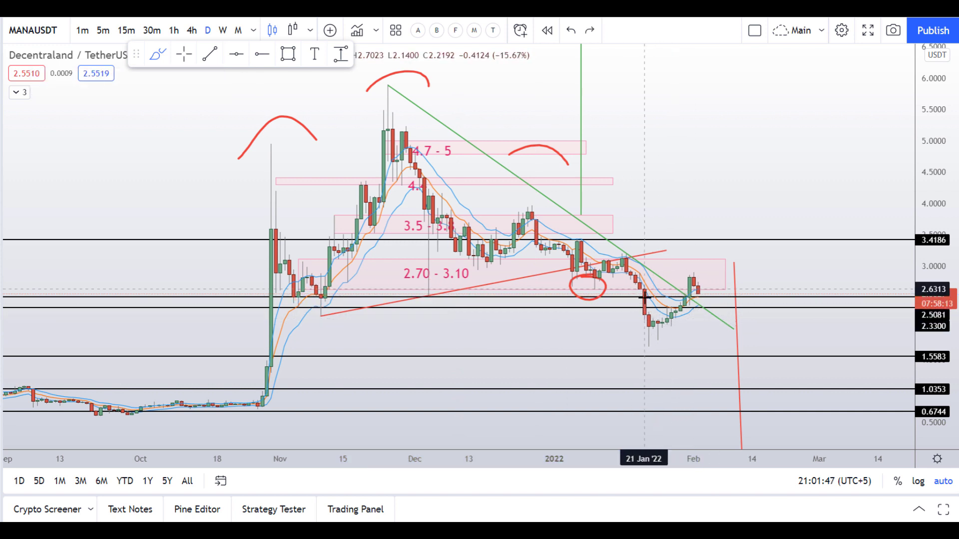
# - Sketch the January drop and rebound with a circled retest and a horizontal stroke through the 2.70 - 3.10 zone, and remove the sketch
pyautogui.moveTo(645, 296)
pyautogui.mouseDown()
pyautogui.moveTo(647, 351)
pyautogui.moveTo(688, 297)
pyautogui.moveTo(683, 282)
pyautogui.mouseUp()
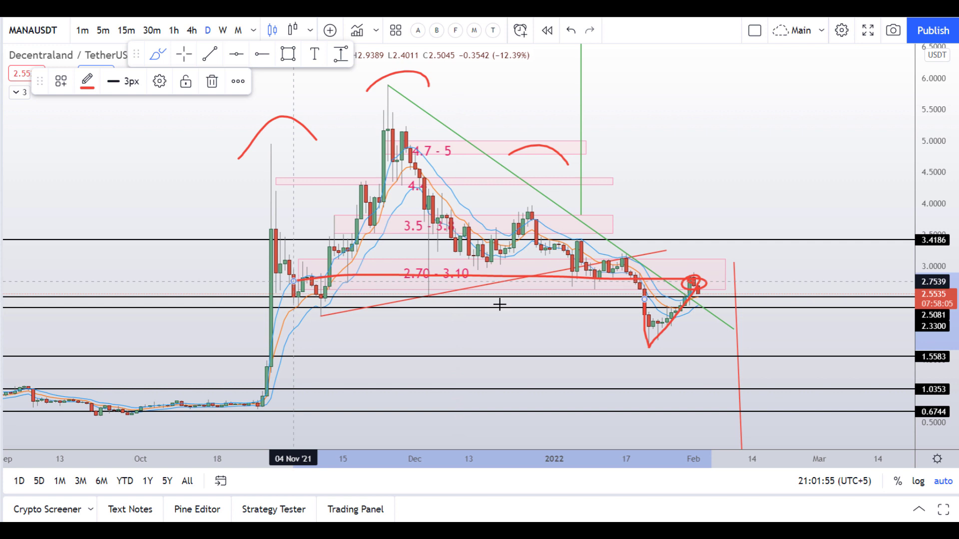
pyautogui.press('Delete')
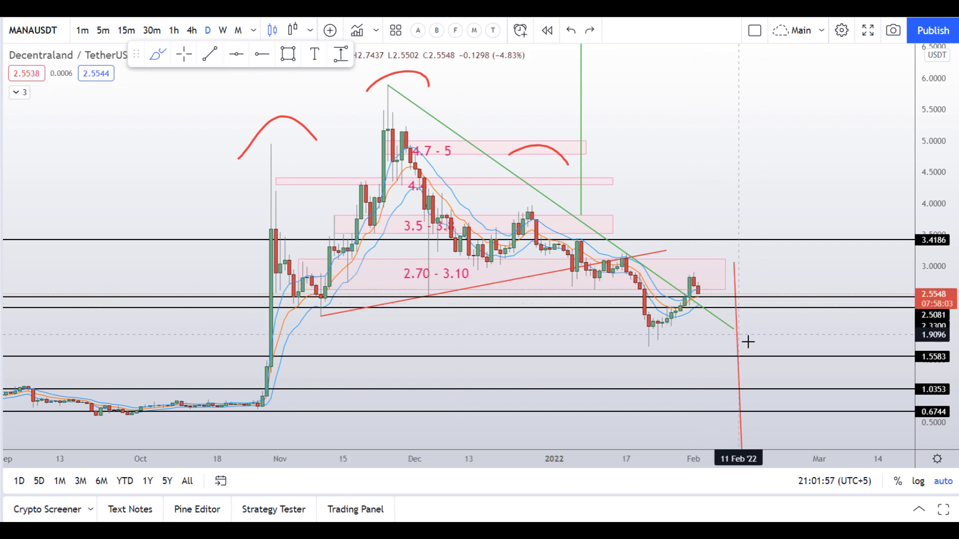
# - Circle the November peak, the mid-January top and the early-February crossing on the green descending trend line, and undo the circles
pyautogui.scroll(2, 578, 324)
pyautogui.moveTo(288, 80); pyautogui.dragTo(283, 92)
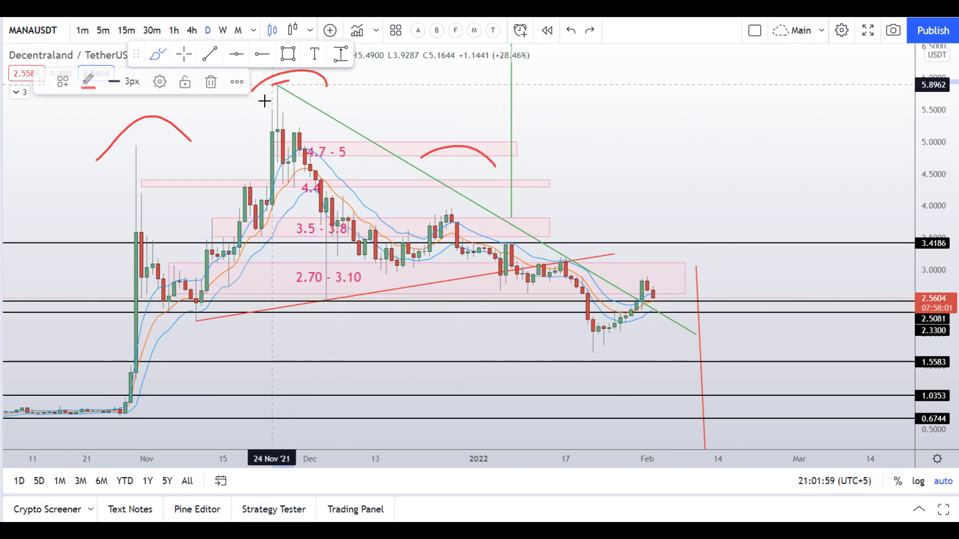
pyautogui.moveTo(569, 242)
pyautogui.mouseDown()
pyautogui.moveTo(542, 274)
pyautogui.moveTo(555, 253)
pyautogui.mouseUp()
pyautogui.moveTo(640, 296)
pyautogui.mouseDown()
pyautogui.moveTo(658, 314)
pyautogui.moveTo(626, 298)
pyautogui.moveTo(636, 304)
pyautogui.moveTo(642, 279)
pyautogui.moveTo(658, 314)
pyautogui.mouseUp()
pyautogui.hotkey('ctrl', 'z')
pyautogui.hotkey('ctrl', 'z')
pyautogui.hotkey('ctrl', 'z')
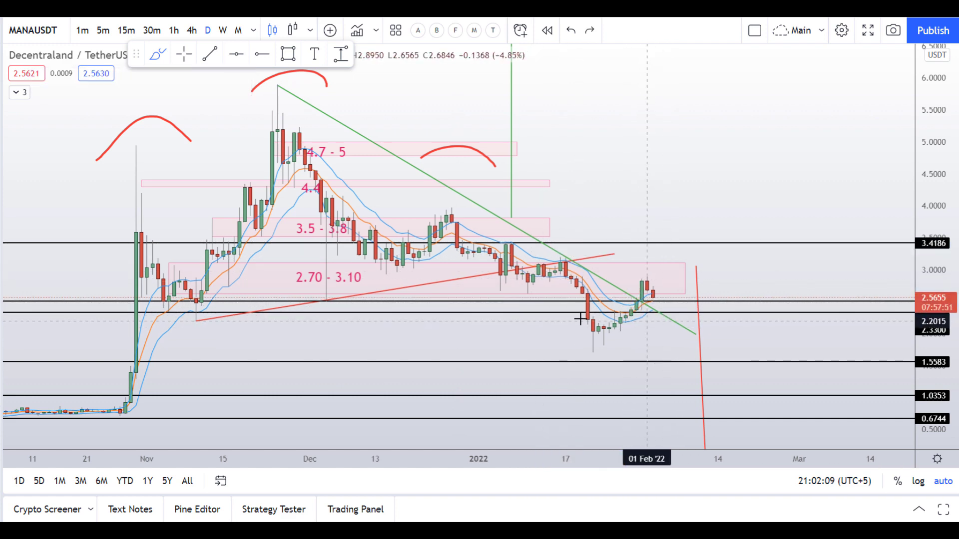
# - Draw a red oval around the rebound from the late-January low up into the 2.70 - 3.10 zone
pyautogui.scroll(-2, 617, 320)
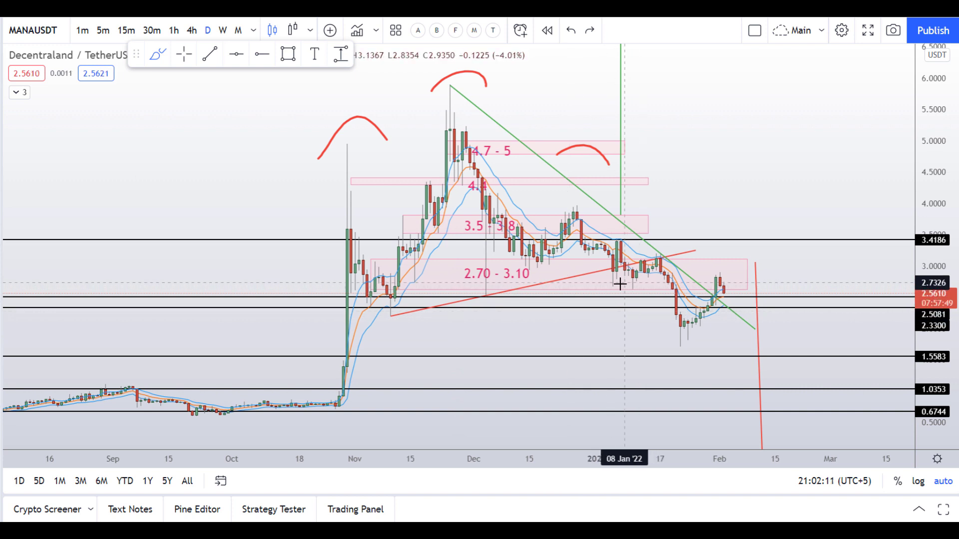
pyautogui.moveTo(591, 274)
pyautogui.mouseDown()
pyautogui.moveTo(699, 275)
pyautogui.moveTo(595, 278)
pyautogui.moveTo(678, 274)
pyautogui.moveTo(607, 277)
pyautogui.mouseUp()
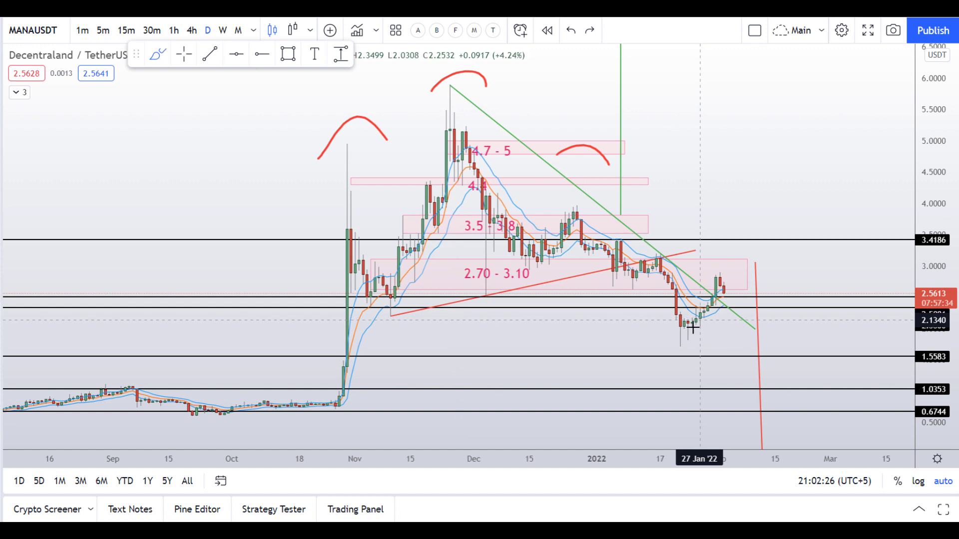
pyautogui.moveTo(723, 275)
pyautogui.mouseDown()
pyautogui.moveTo(681, 321)
pyautogui.moveTo(721, 314)
pyautogui.moveTo(725, 278)
pyautogui.mouseUp()
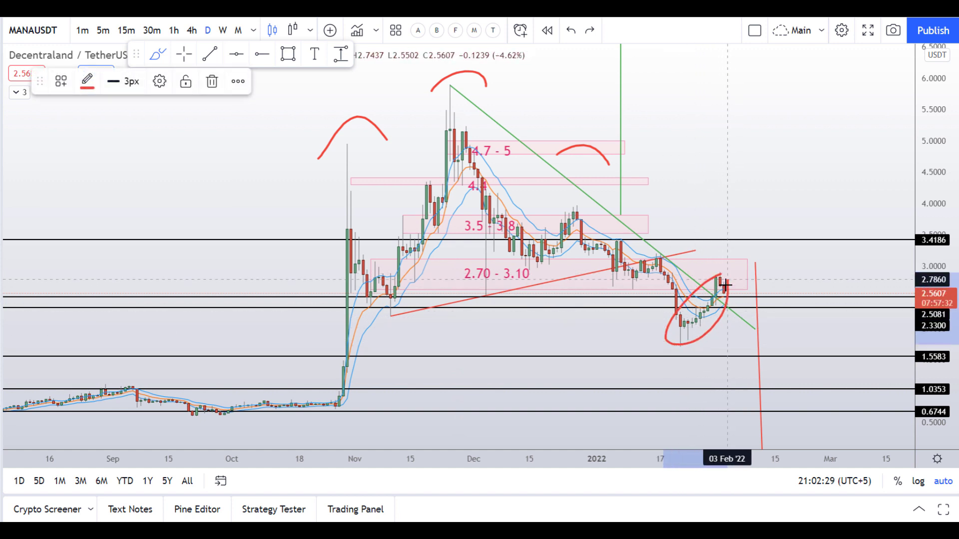
# - Undo the rebound oval, circle the January consolidation in the 2.70 - 3.10 zone, stroke along the descending trend line, and undo both drawings
pyautogui.hotkey('ctrl', 'z')
pyautogui.moveTo(599, 279); pyautogui.dragTo(698, 283)
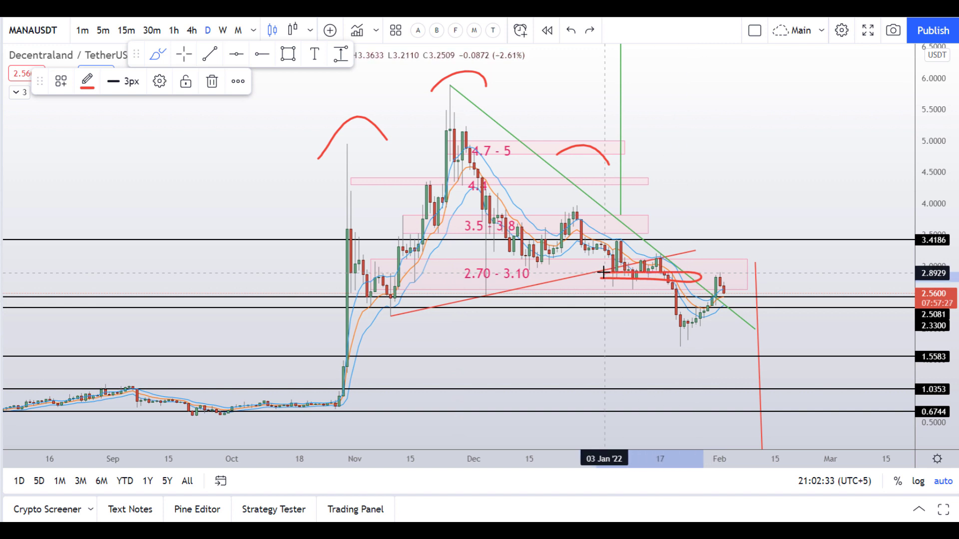
pyautogui.hotkey('ctrl', 'z')
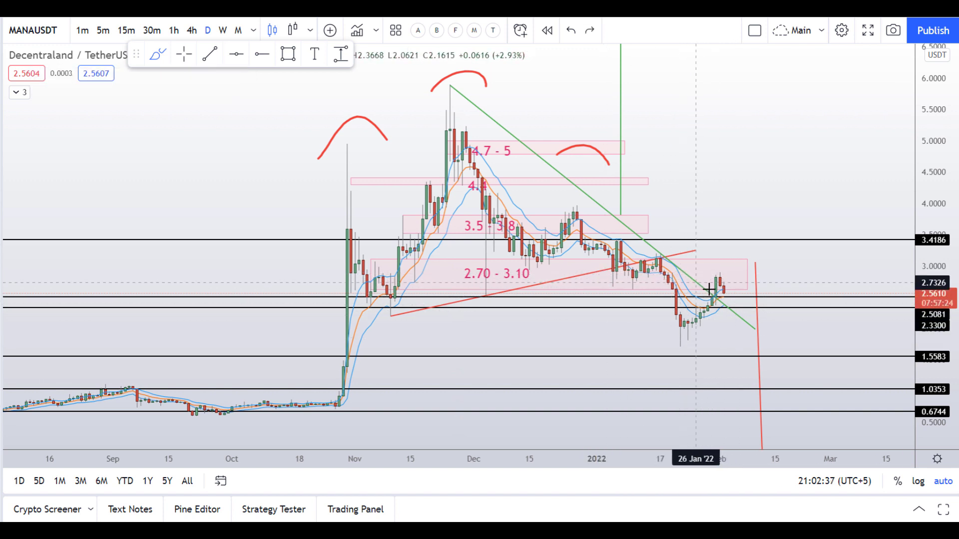
pyautogui.moveTo(553, 176)
pyautogui.mouseDown()
pyautogui.moveTo(624, 219)
pyautogui.moveTo(672, 272)
pyautogui.moveTo(740, 313)
pyautogui.mouseUp()
pyautogui.hotkey('ctrl', 'z')
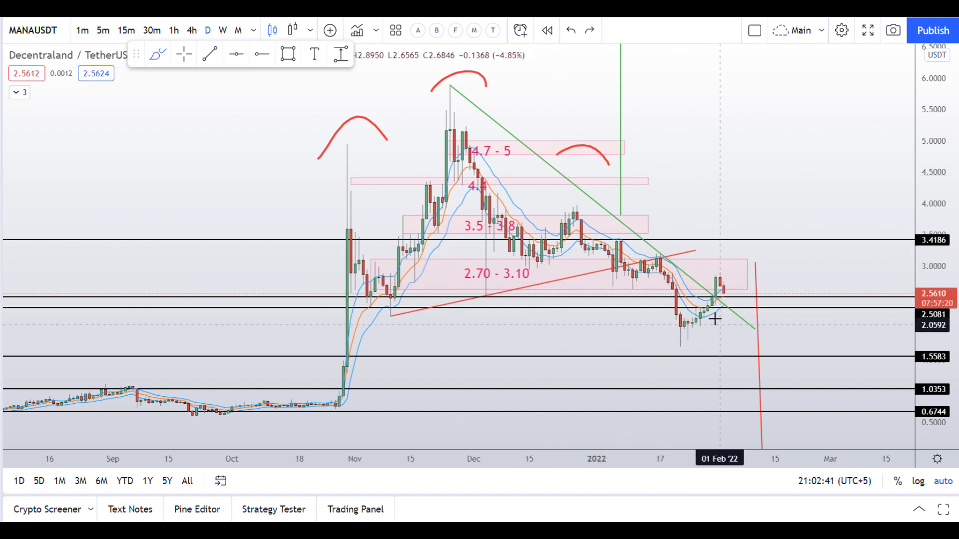
# - Mark the early-February candles with a short red stroke, trace the descending trend line down to the 2.3300 level, and undo the strokes
pyautogui.moveTo(707, 286); pyautogui.dragTo(726, 290)
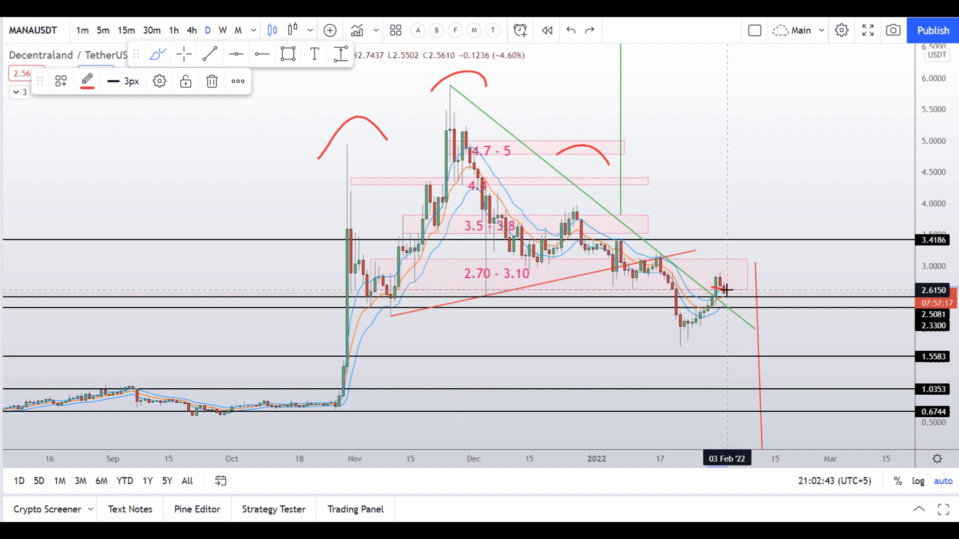
pyautogui.moveTo(663, 258); pyautogui.dragTo(735, 308)
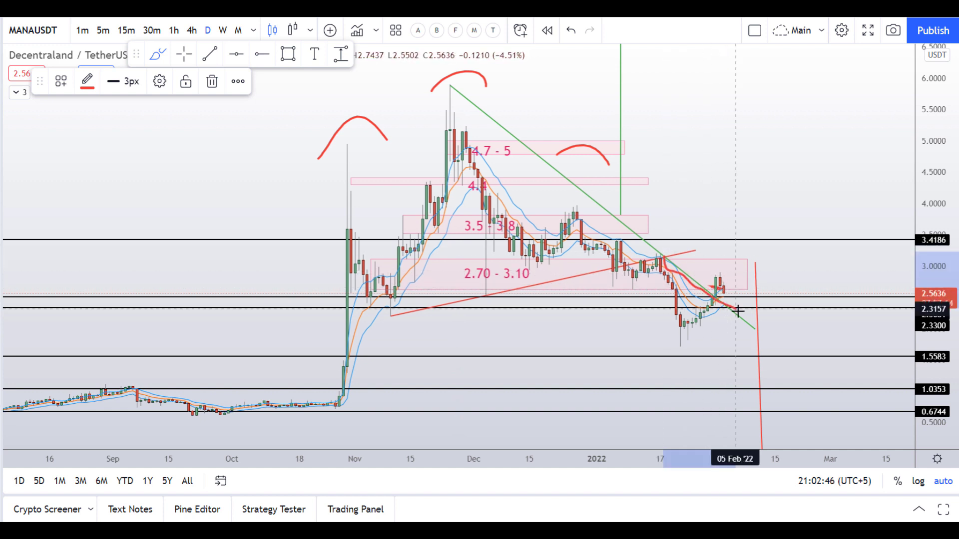
pyautogui.hotkey('ctrl', 'z')
pyautogui.click(715, 272)
pyautogui.hotkey('ctrl', 'z')
pyautogui.hotkey('ctrl', 'z')
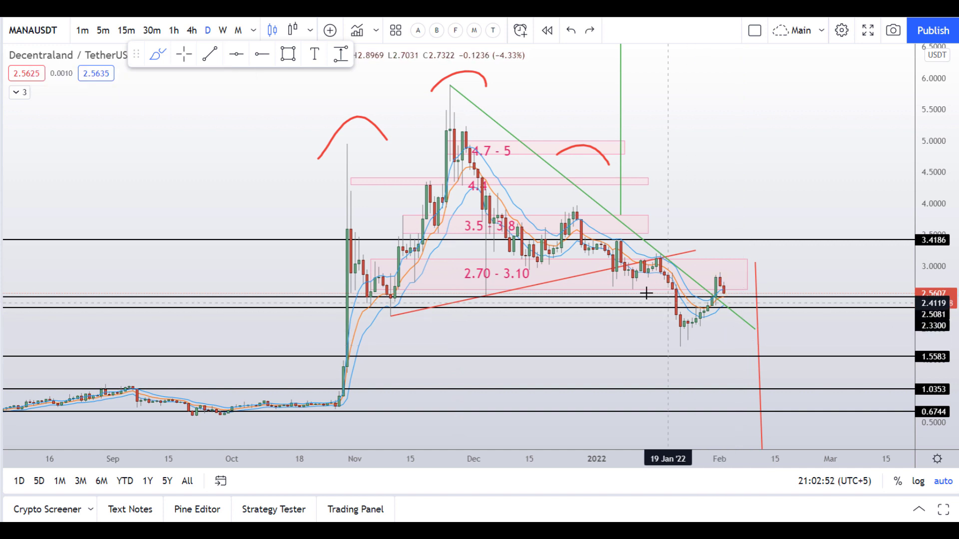
# - Draw a red oval around the January price action inside the 2.70 - 3.10 zone and undo it
pyautogui.moveTo(580, 272)
pyautogui.mouseDown()
pyautogui.moveTo(709, 274)
pyautogui.moveTo(607, 258)
pyautogui.moveTo(599, 272)
pyautogui.mouseUp()
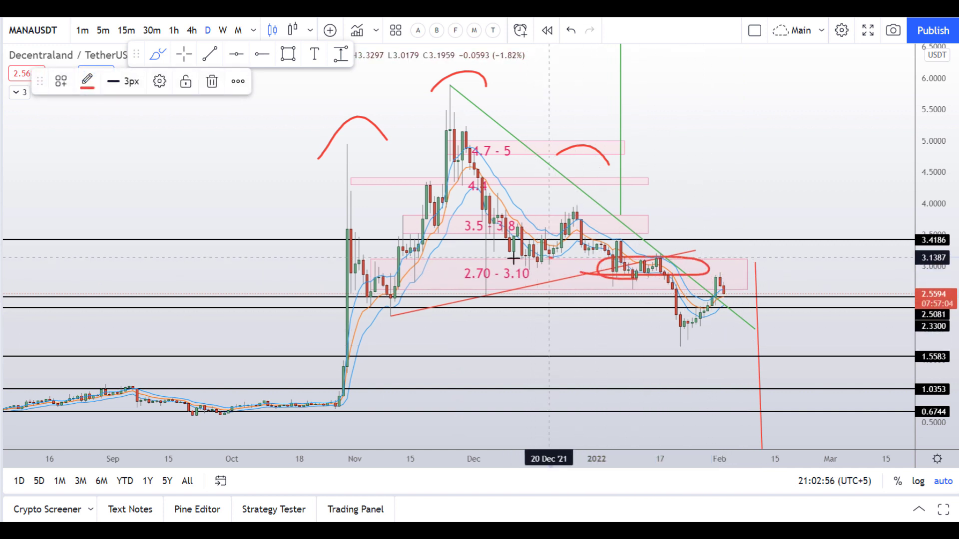
pyautogui.hotkey('ctrl', 'z')
pyautogui.hotkey('ctrl', 'z')
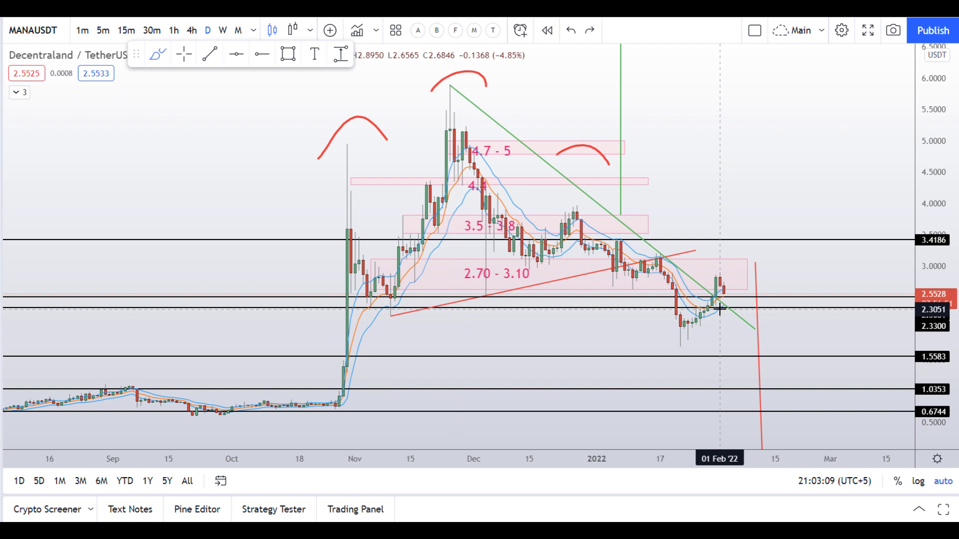
# - Switch the MANAUSDT chart from daily to the 4-hour timeframe, framing the January drop and early-February rebound
pyautogui.click(192, 31)
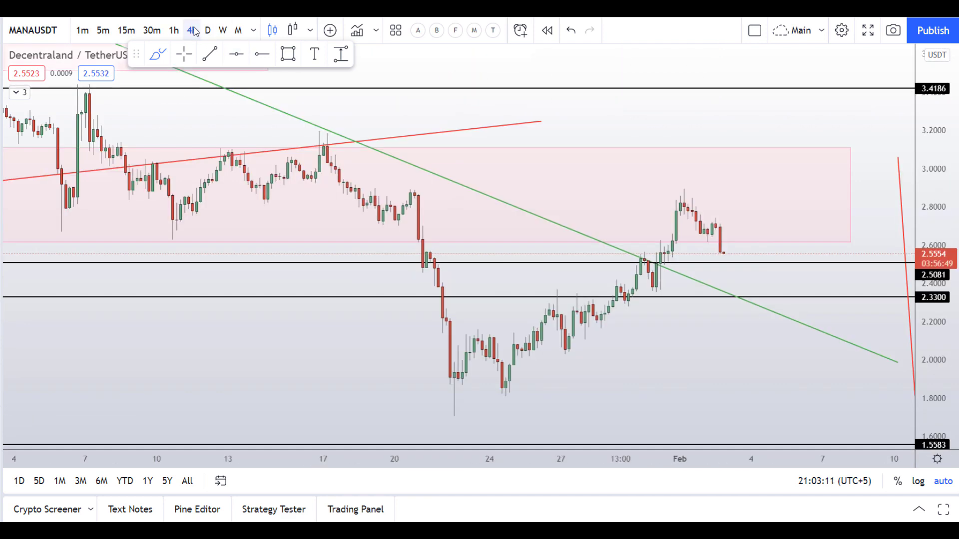
pyautogui.scroll(2, 451, 192)
pyautogui.click(209, 31)
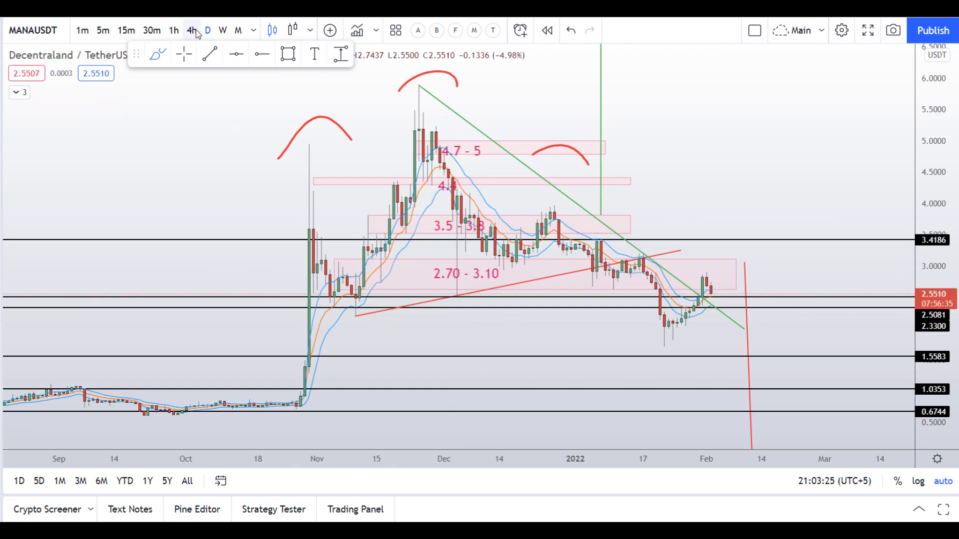
pyautogui.click(193, 31)
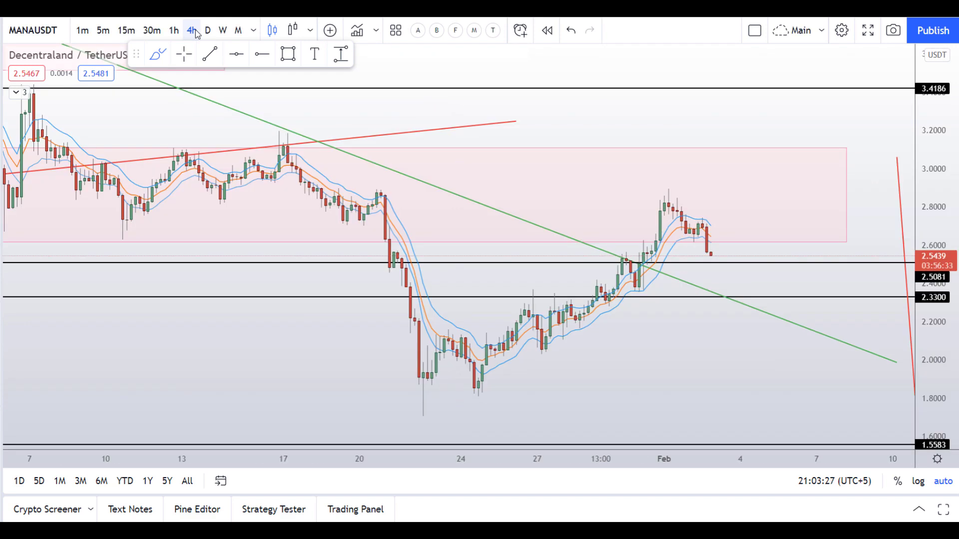
pyautogui.scroll(2, 344, 169)
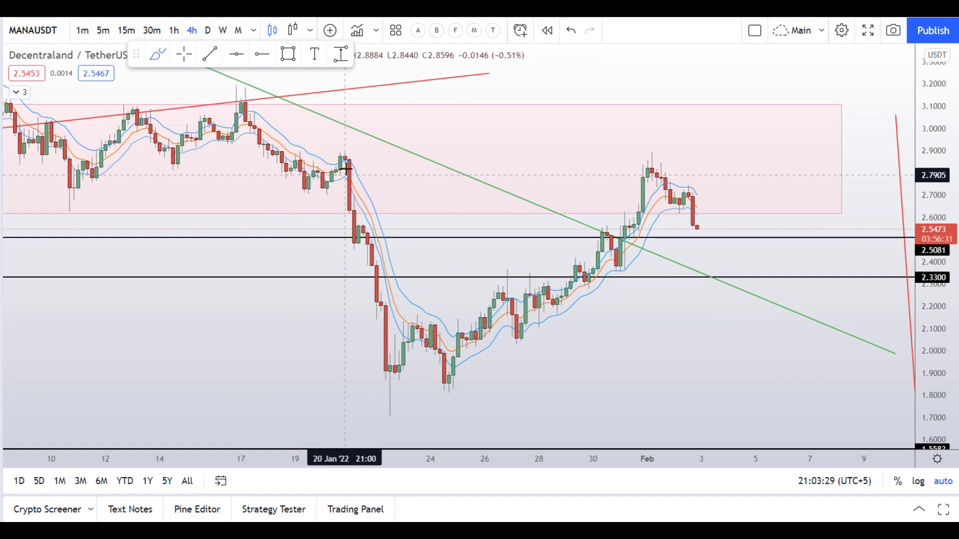
# - Draw a green ascending trend line from the 24 January low at 1.8190 to about 2.7243 on 4 February
pyautogui.click(210, 54)
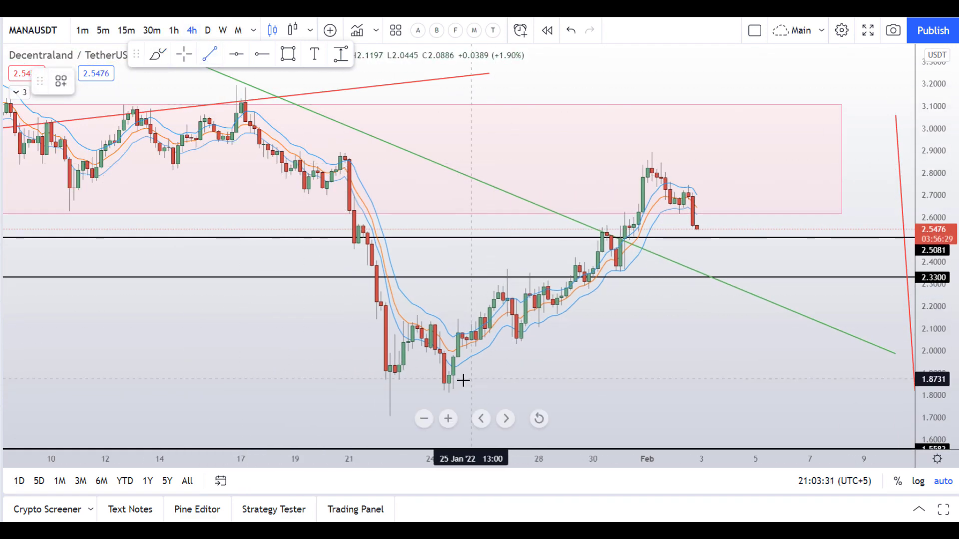
pyautogui.click(449, 390)
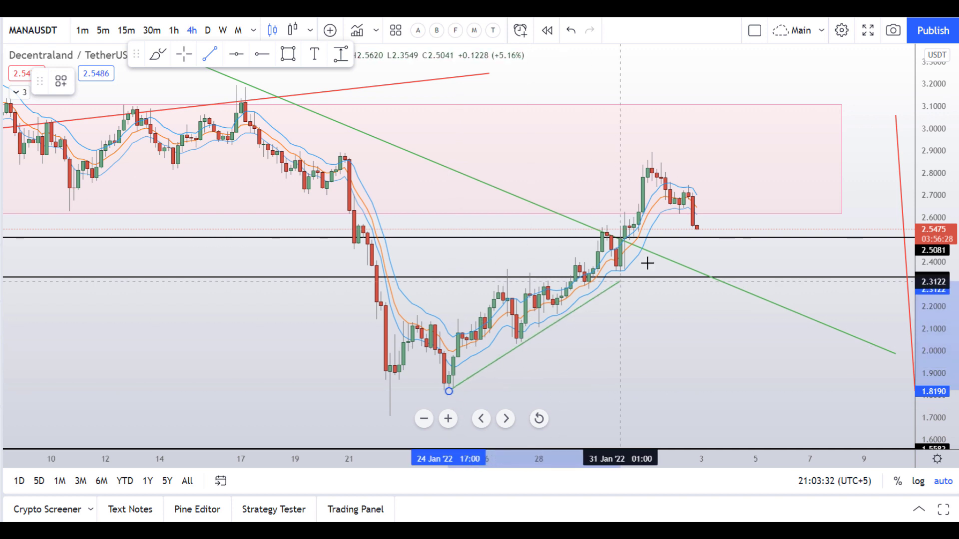
pyautogui.click(747, 190)
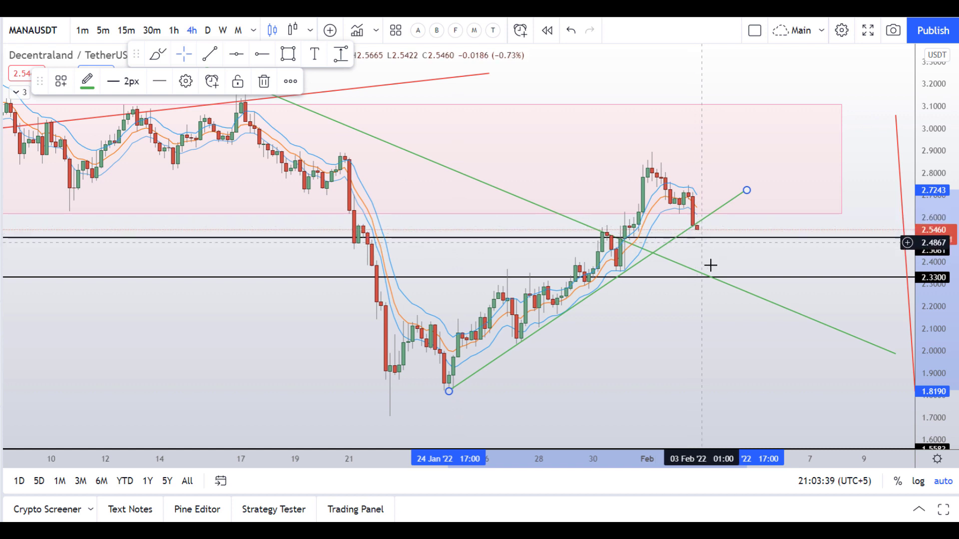
# - Highlight the 2.5081 and 2.3300 support lines beside the latest candle with red brush strokes, and undo the strokes
pyautogui.click(159, 57)
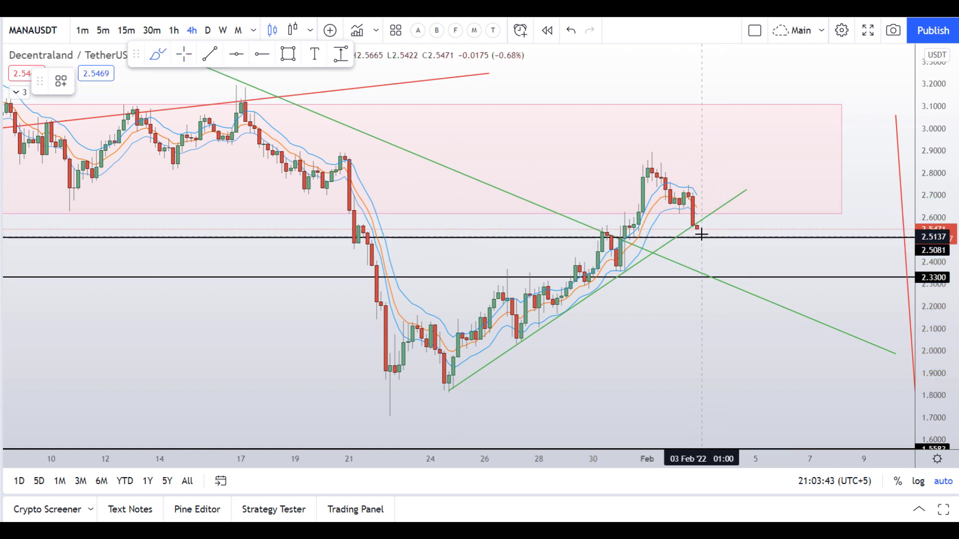
pyautogui.moveTo(699, 224)
pyautogui.mouseDown()
pyautogui.moveTo(688, 236)
pyautogui.moveTo(710, 244)
pyautogui.moveTo(749, 243)
pyautogui.moveTo(699, 238)
pyautogui.moveTo(762, 237)
pyautogui.mouseUp()
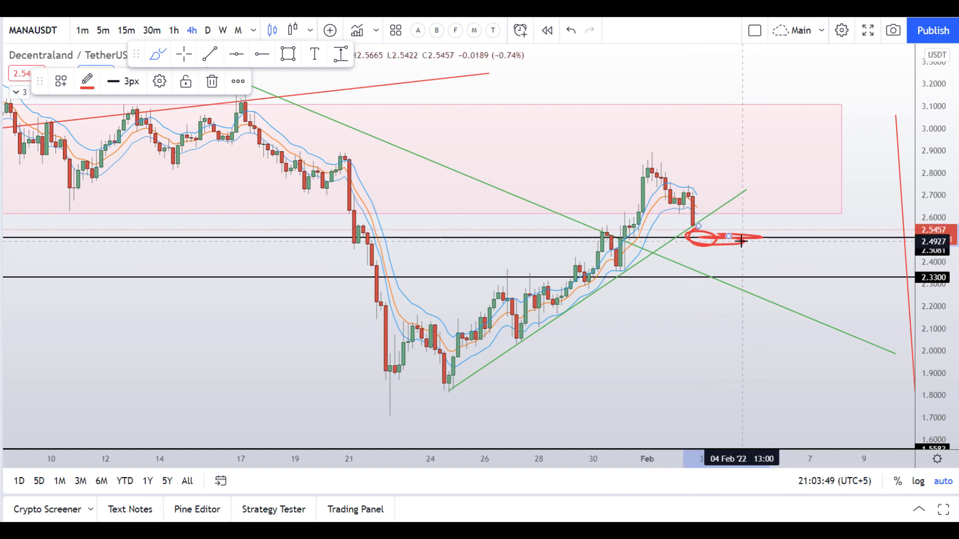
pyautogui.moveTo(748, 275)
pyautogui.mouseDown()
pyautogui.moveTo(771, 276)
pyautogui.moveTo(744, 271)
pyautogui.mouseUp()
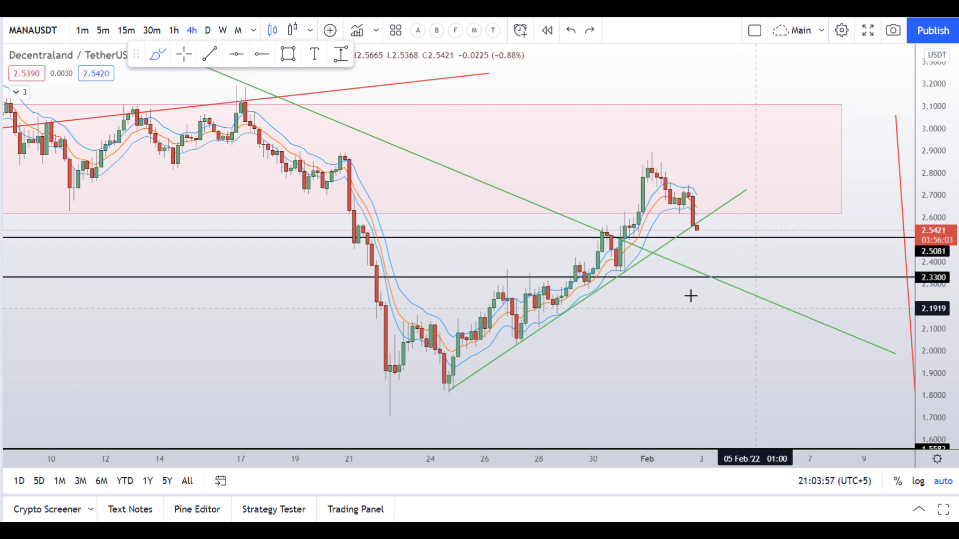
# - Draw a pink support zone rectangle from 22 January to 10 February between about 2.1558 and 2.0445
pyautogui.click(236, 54)
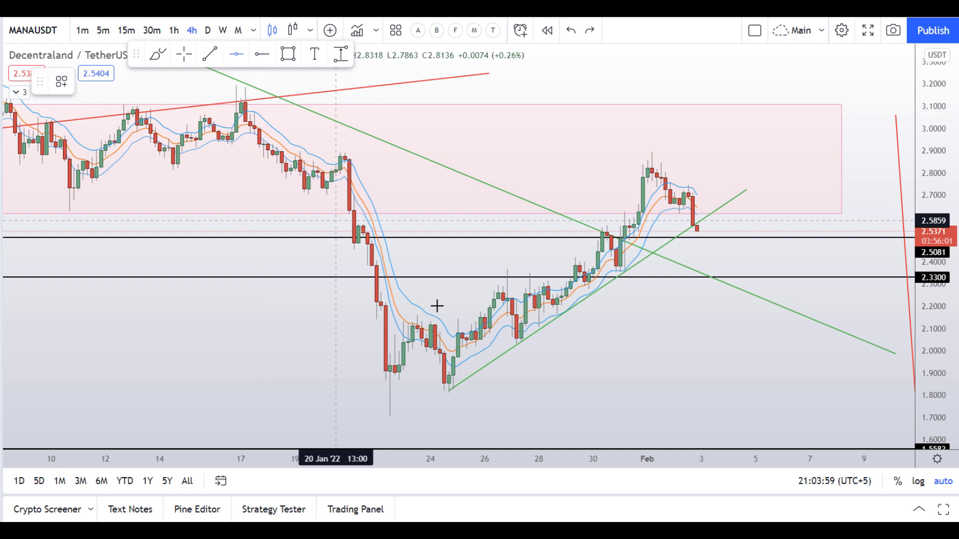
pyautogui.click(289, 54)
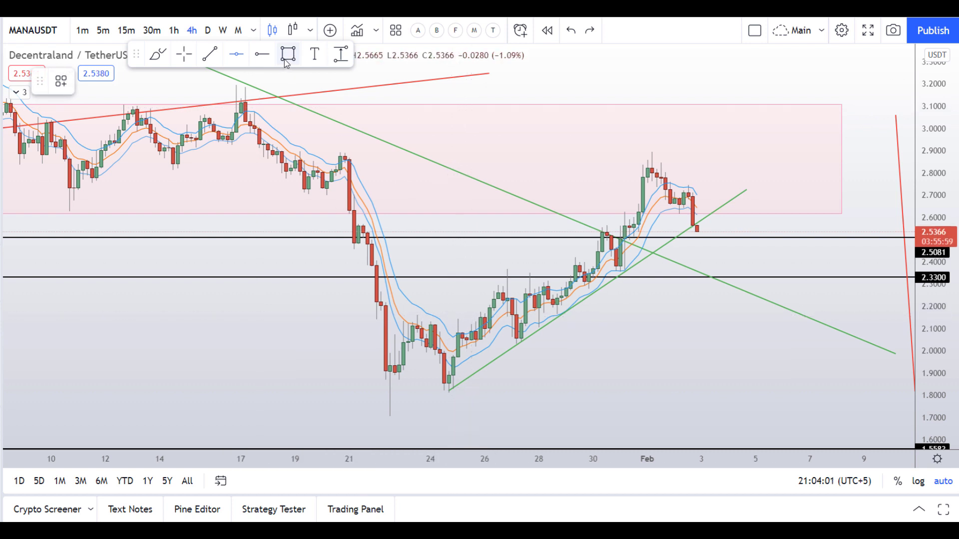
pyautogui.moveTo(395, 316)
pyautogui.mouseDown()
pyautogui.moveTo(601, 342)
pyautogui.moveTo(905, 340)
pyautogui.mouseUp()
pyautogui.rightClick(909, 341)
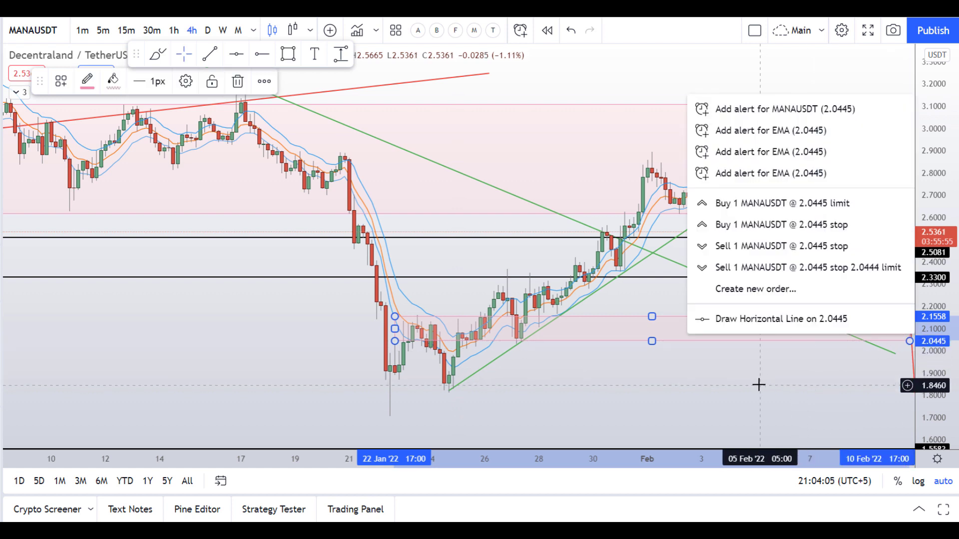
pyautogui.click(600, 395)
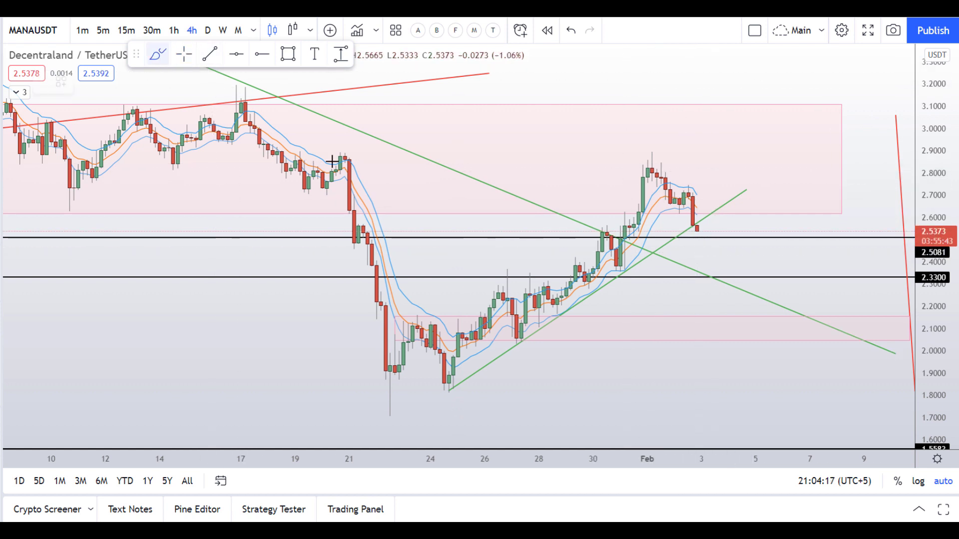
# - Circle the latest falling candles in red and sketch a projected drop past 2.5081 to a circled target at the 2.3300 line
pyautogui.moveTo(694, 194)
pyautogui.mouseDown()
pyautogui.moveTo(705, 242)
pyautogui.moveTo(720, 225)
pyautogui.moveTo(749, 235)
pyautogui.moveTo(774, 279)
pyautogui.moveTo(818, 272)
pyautogui.moveTo(796, 274)
pyautogui.moveTo(794, 291)
pyautogui.moveTo(829, 294)
pyautogui.moveTo(823, 279)
pyautogui.mouseUp()
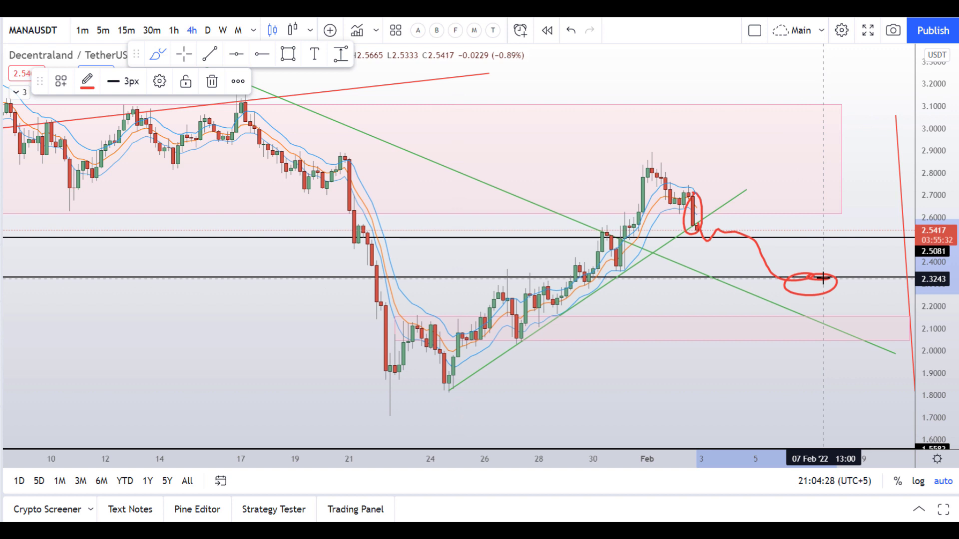